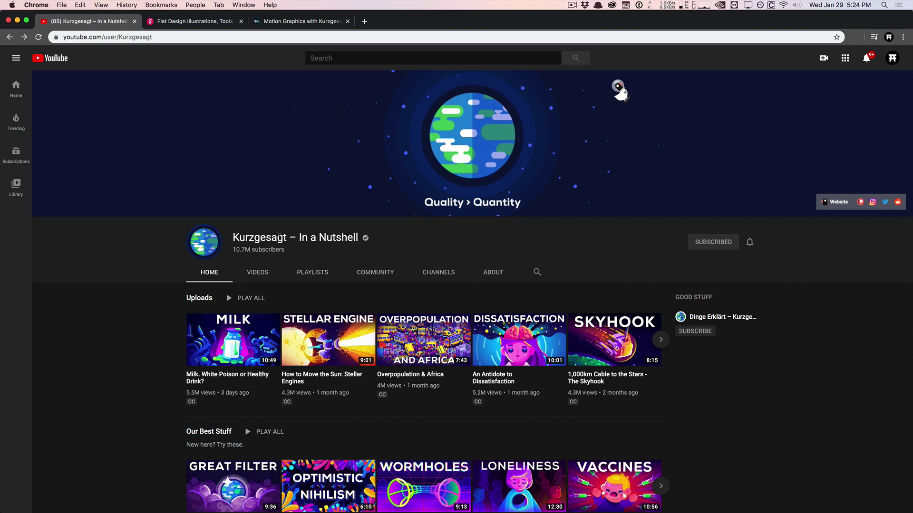
{"action": "scroll", "coordinate": [280, 240], "scroll_direction": "down", "scroll_amount": 2}
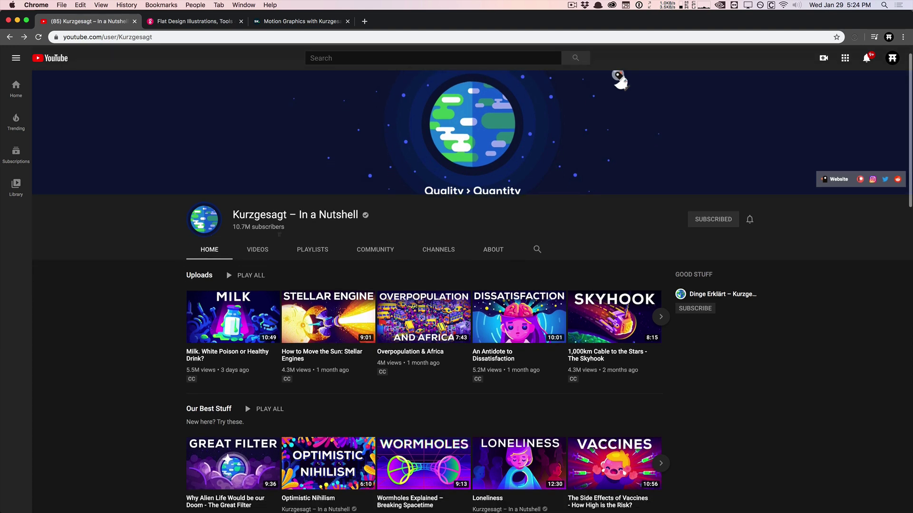
{"action": "scroll", "coordinate": [279, 239], "scroll_direction": "down", "scroll_amount": 2}
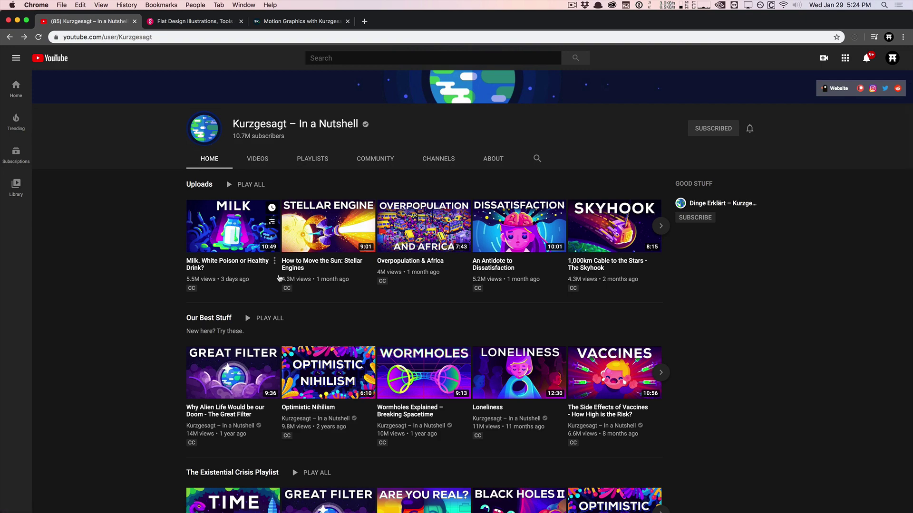
{"action": "scroll", "coordinate": [172, 272], "scroll_direction": "down", "scroll_amount": 1}
{"action": "scroll", "coordinate": [172, 272], "scroll_direction": "up", "scroll_amount": 2}
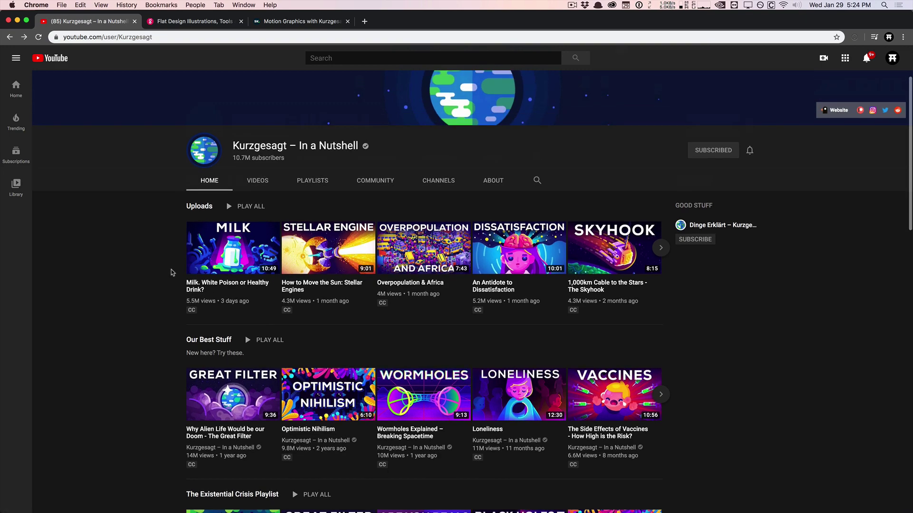
{"action": "scroll", "coordinate": [172, 272], "scroll_direction": "down", "scroll_amount": 3}
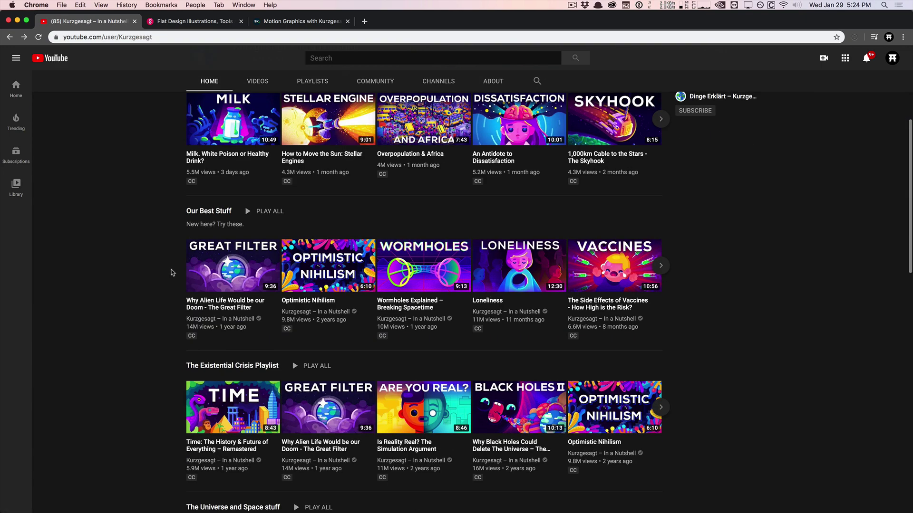
{"action": "scroll", "coordinate": [173, 272], "scroll_direction": "up", "scroll_amount": 5}
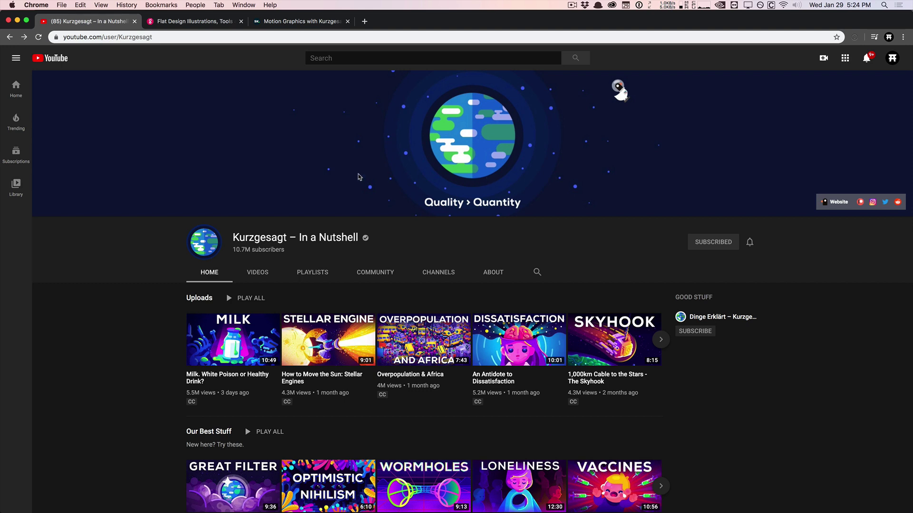
{"action": "scroll", "coordinate": [172, 176], "scroll_direction": "down", "scroll_amount": 2}
{"action": "scroll", "coordinate": [171, 176], "scroll_direction": "down", "scroll_amount": 5}
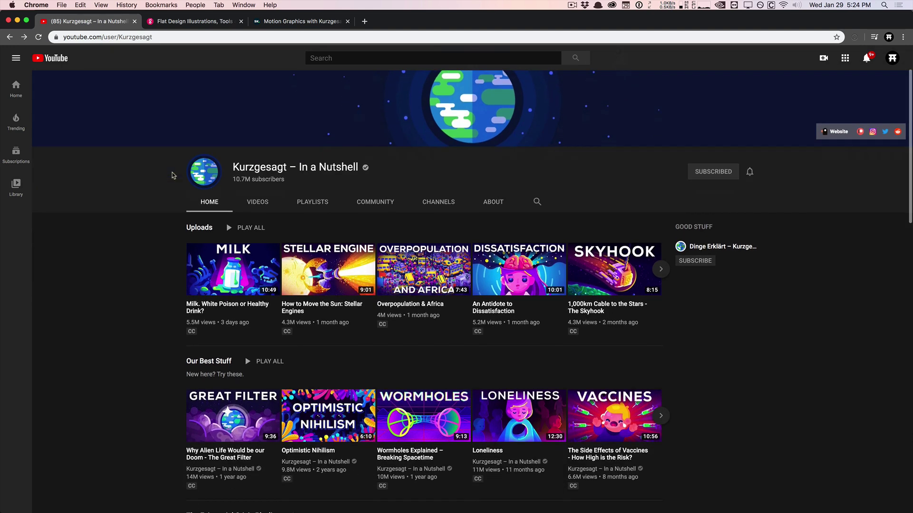
{"action": "scroll", "coordinate": [172, 175], "scroll_direction": "down", "scroll_amount": 1}
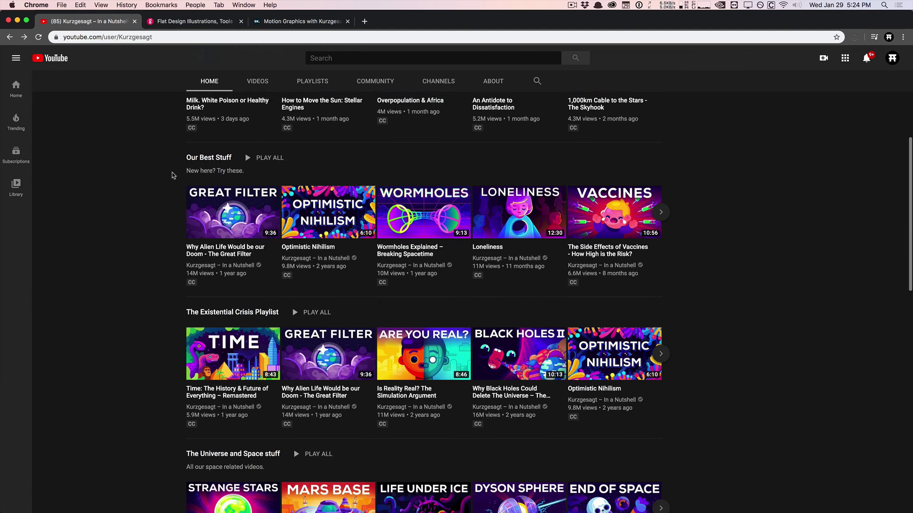
{"action": "scroll", "coordinate": [172, 176], "scroll_direction": "down", "scroll_amount": 4}
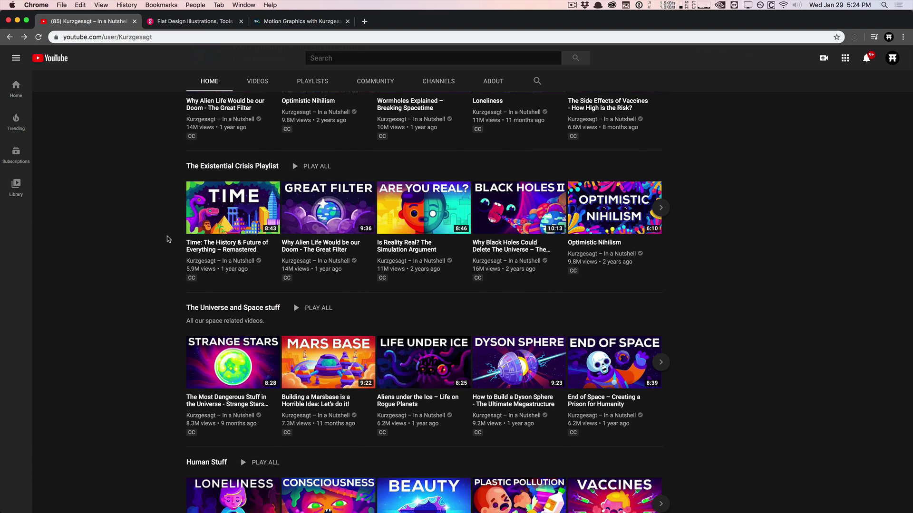
{"action": "scroll", "coordinate": [167, 239], "scroll_direction": "down", "scroll_amount": 1}
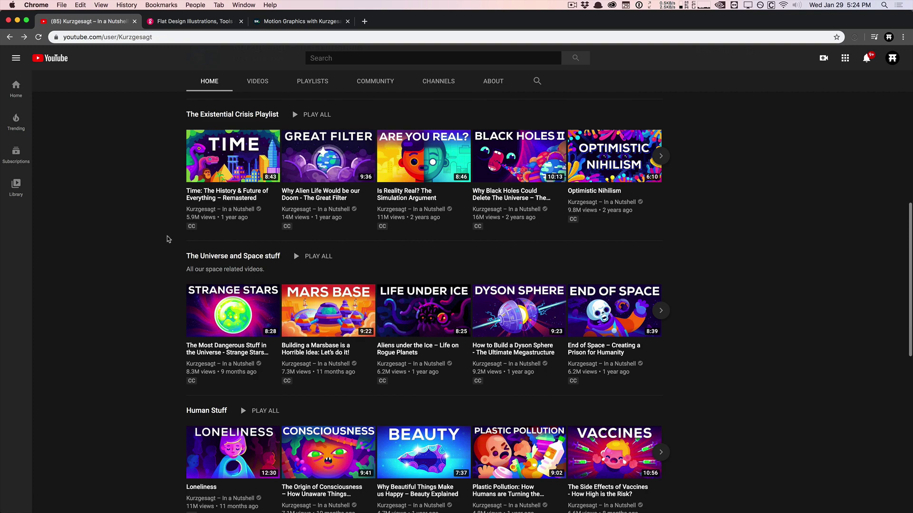
{"action": "scroll", "coordinate": [168, 239], "scroll_direction": "up", "scroll_amount": 10}
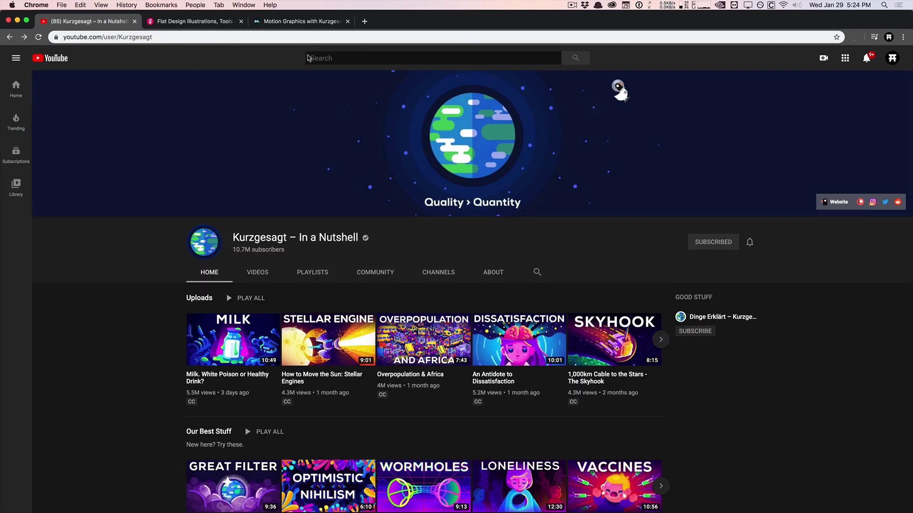
Step: Show the Skillshare 'Motion Graphics with Kurzgesagt – Part 1' class page and its 16-lesson list
{"action": "left_click", "coordinate": [309, 21]}
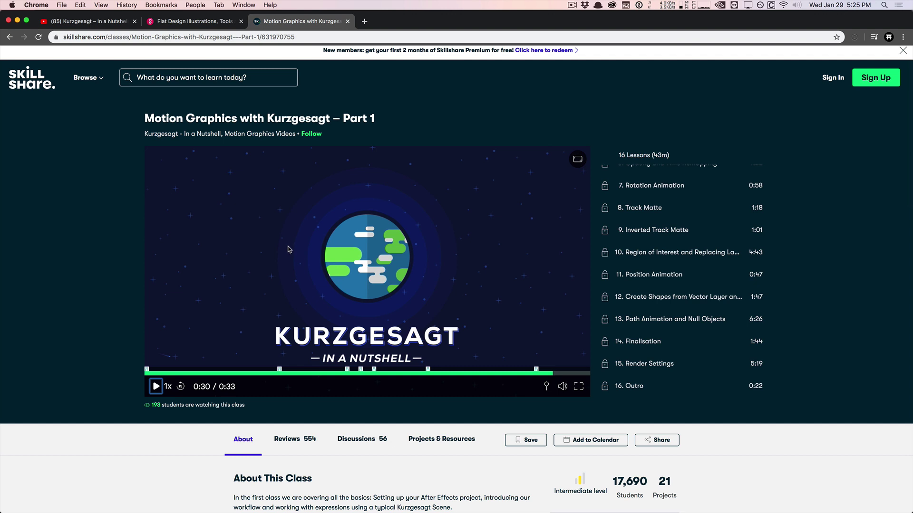
{"action": "scroll", "coordinate": [289, 248], "scroll_direction": "down", "scroll_amount": 1}
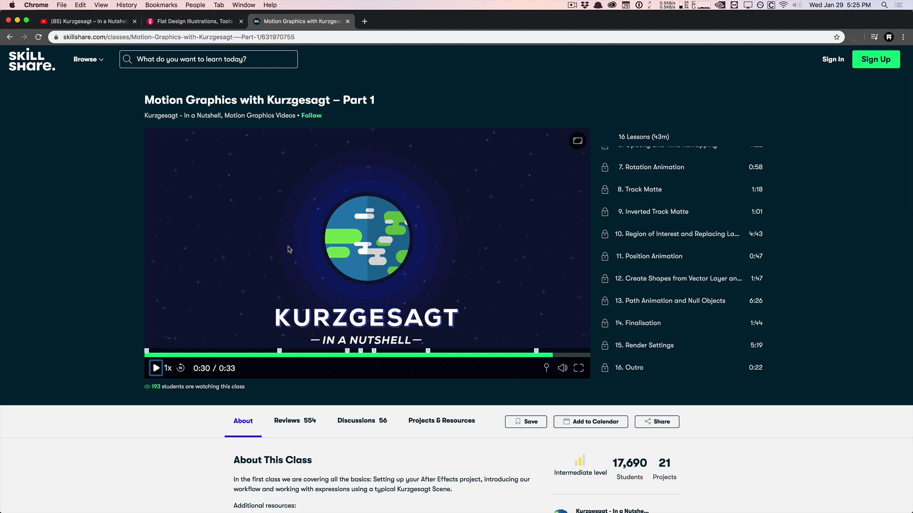
Step: Open the Gigantic Store home page and scroll through its content
{"action": "left_click", "coordinate": [220, 24]}
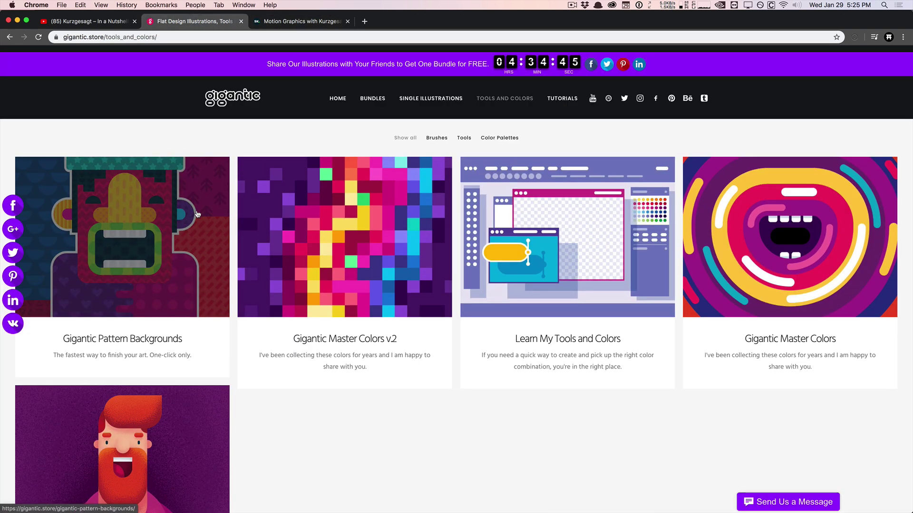
{"action": "left_click", "coordinate": [332, 229]}
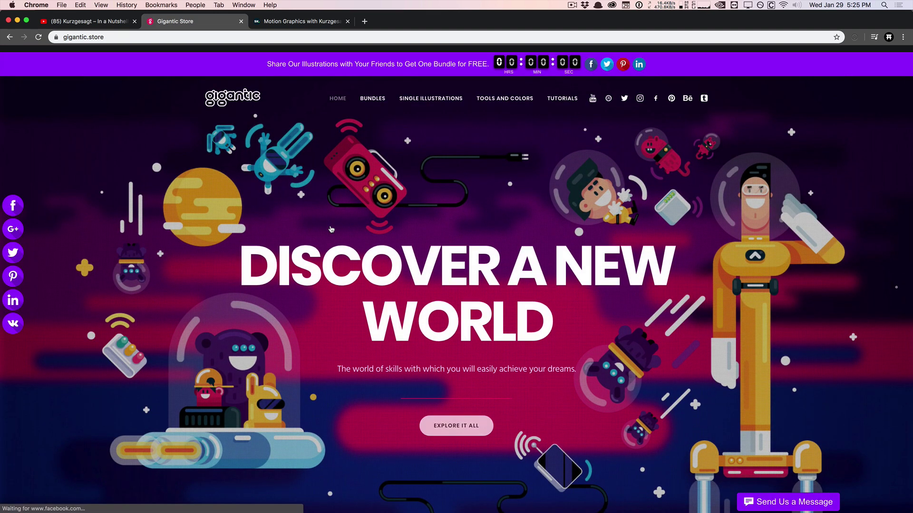
{"action": "scroll", "coordinate": [333, 226], "scroll_direction": "down", "scroll_amount": 1}
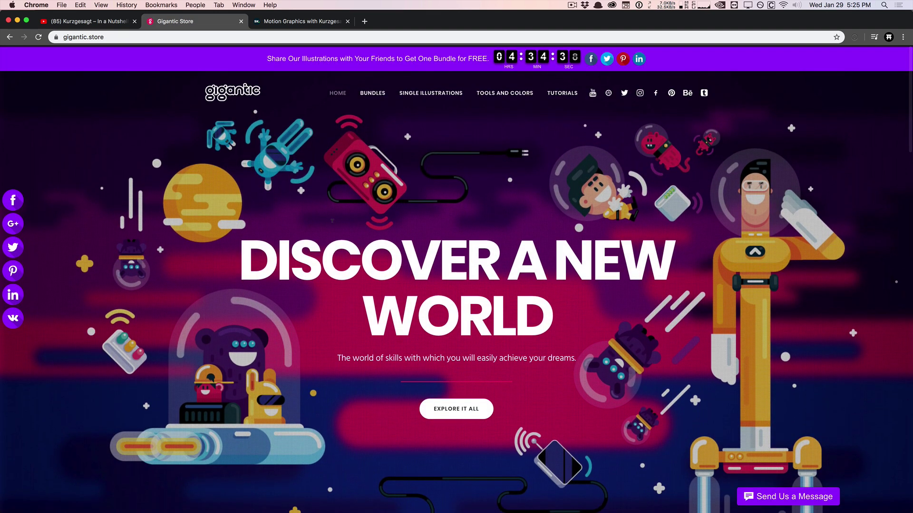
{"action": "scroll", "coordinate": [331, 220], "scroll_direction": "down", "scroll_amount": 1}
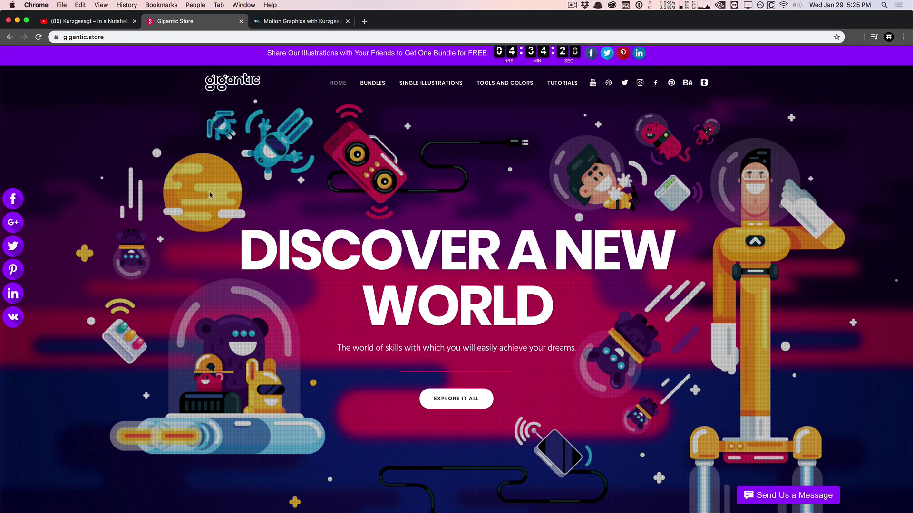
{"action": "scroll", "coordinate": [235, 216], "scroll_direction": "down", "scroll_amount": 2}
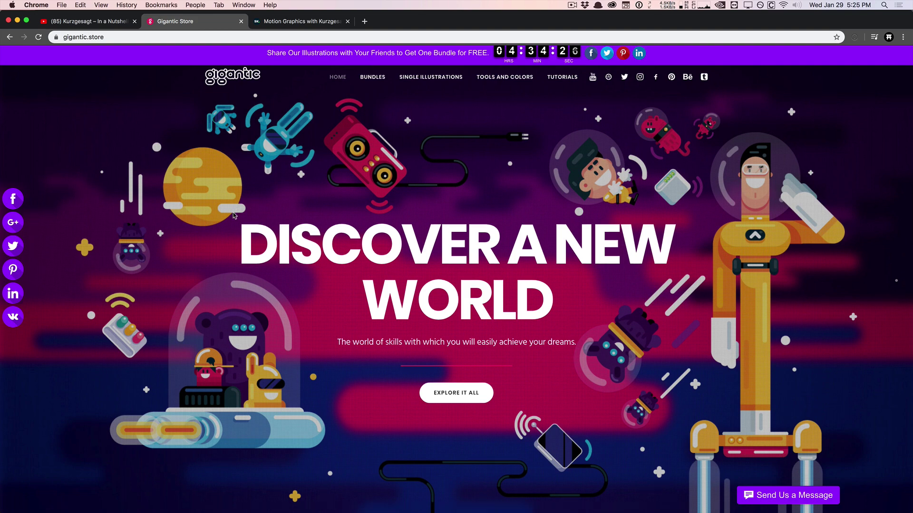
{"action": "scroll", "coordinate": [427, 227], "scroll_direction": "down", "scroll_amount": 10}
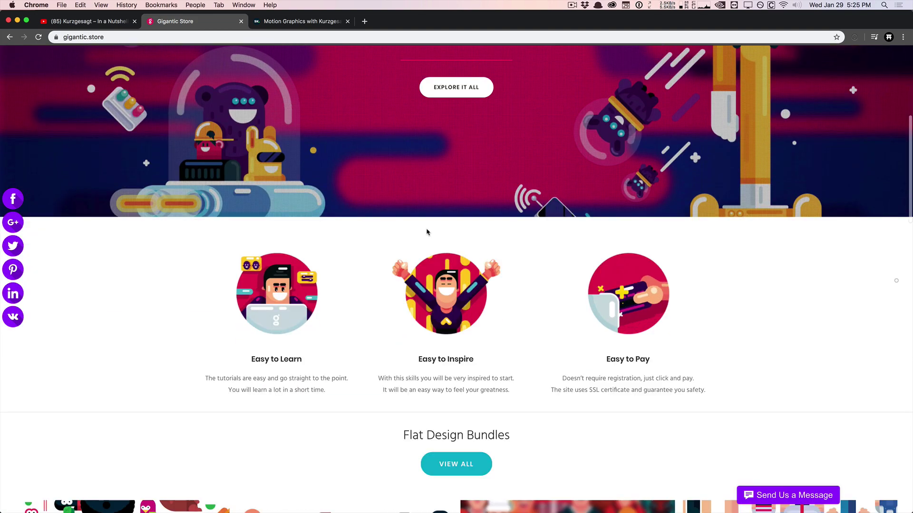
{"action": "scroll", "coordinate": [427, 232], "scroll_direction": "down", "scroll_amount": 6}
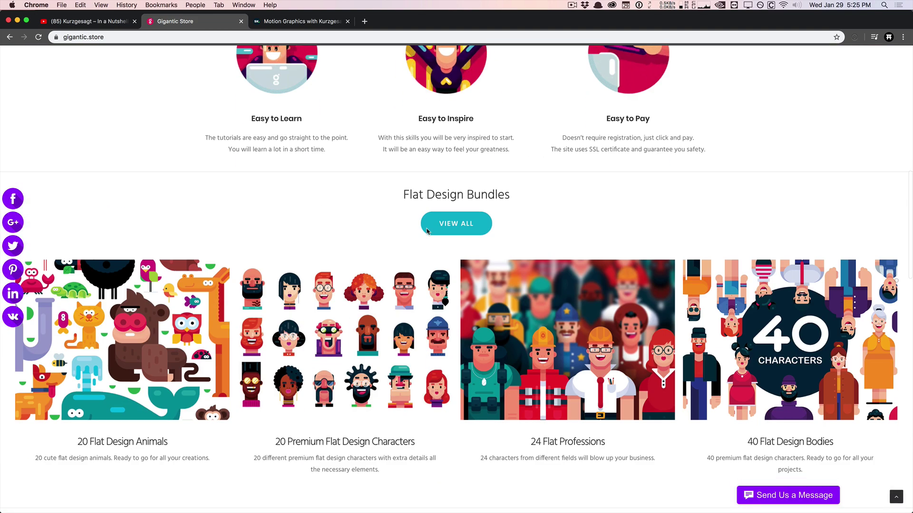
{"action": "scroll", "coordinate": [427, 232], "scroll_direction": "down", "scroll_amount": 1}
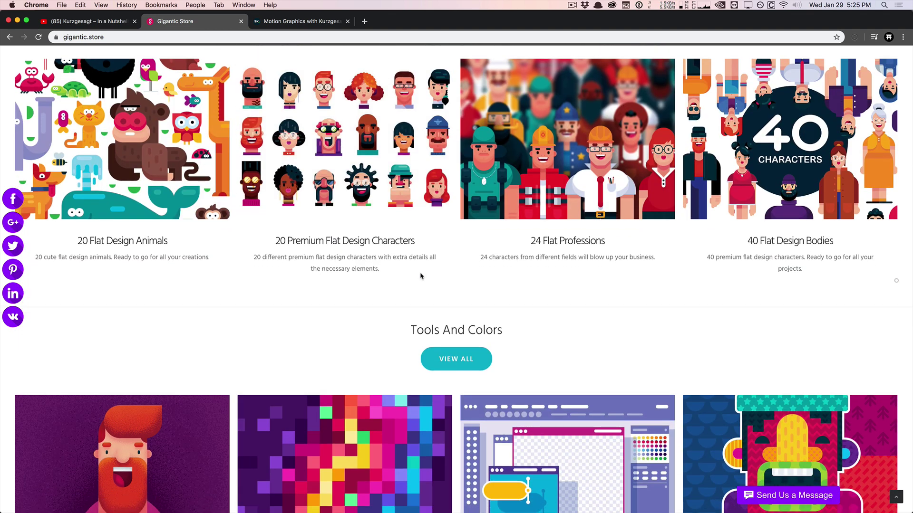
{"action": "scroll", "coordinate": [414, 319], "scroll_direction": "down", "scroll_amount": 1}
{"action": "scroll", "coordinate": [413, 319], "scroll_direction": "up", "scroll_amount": 1}
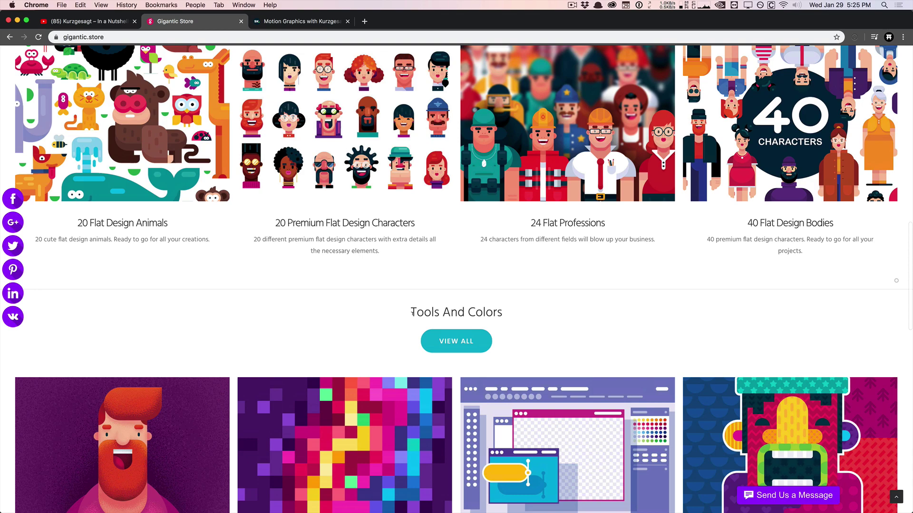
{"action": "scroll", "coordinate": [413, 318], "scroll_direction": "down", "scroll_amount": 2}
{"action": "scroll", "coordinate": [413, 318], "scroll_direction": "down", "scroll_amount": 2}
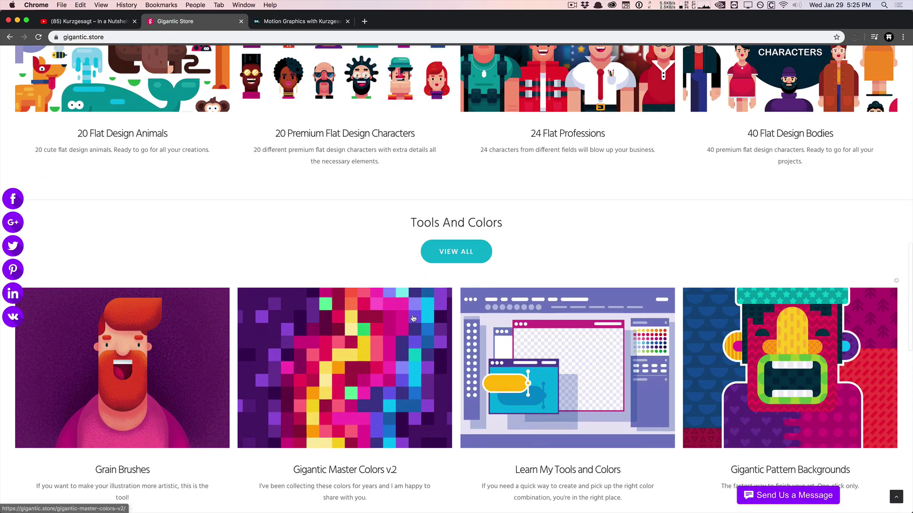
{"action": "scroll", "coordinate": [414, 320], "scroll_direction": "up", "scroll_amount": 5}
{"action": "scroll", "coordinate": [413, 318], "scroll_direction": "up", "scroll_amount": 10}
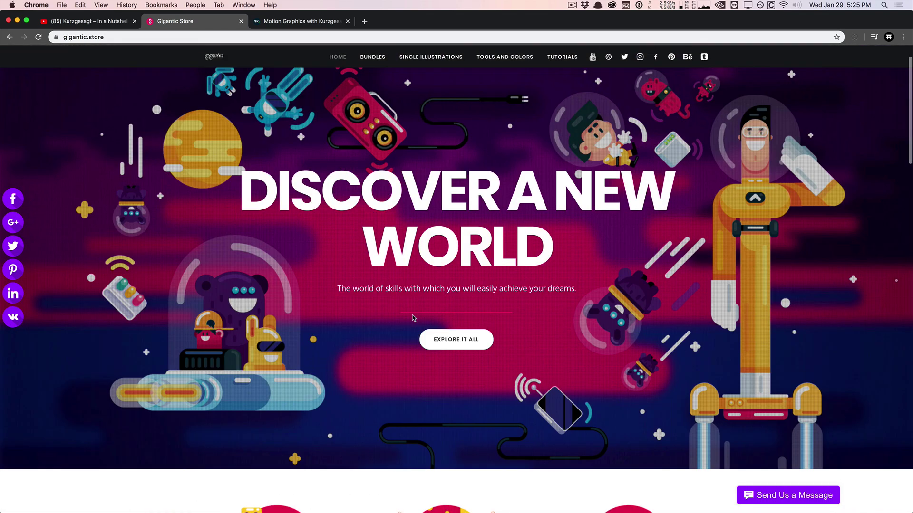
Step: Browse the Tools and Colors collection, including Gigantic Master Colors and Grain Brushes
{"action": "left_click", "coordinate": [513, 67]}
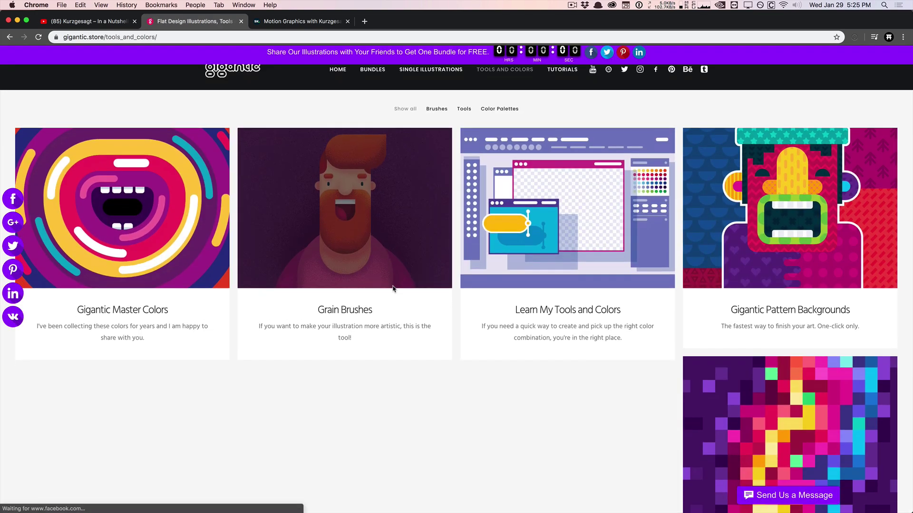
{"action": "scroll", "coordinate": [285, 283], "scroll_direction": "down", "scroll_amount": 1}
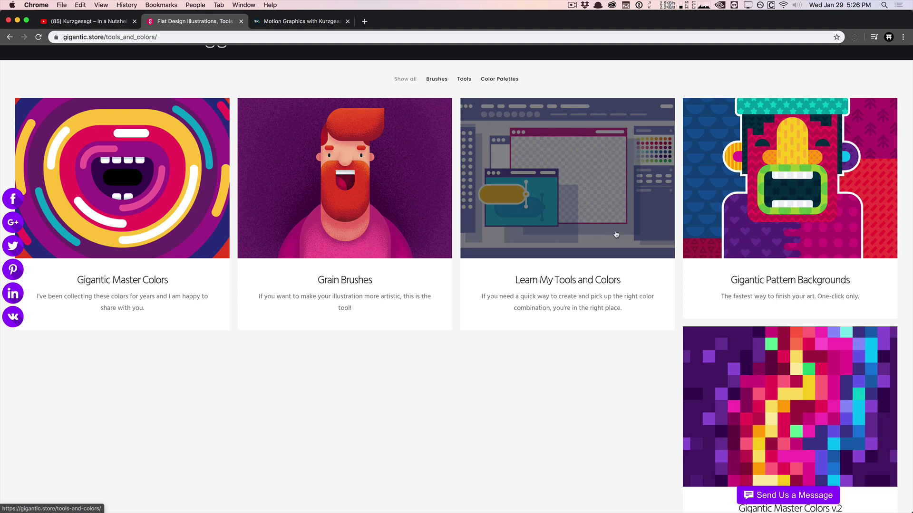
{"action": "scroll", "coordinate": [680, 236], "scroll_direction": "down", "scroll_amount": 1}
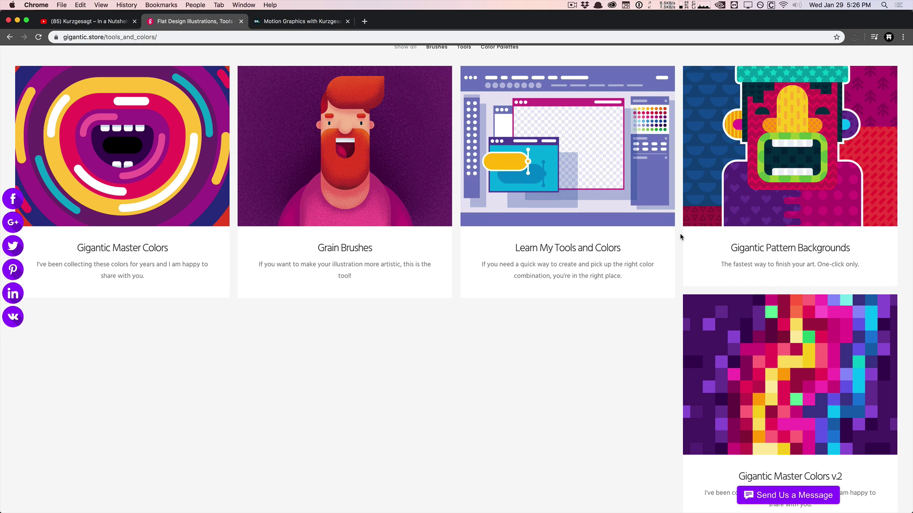
{"action": "scroll", "coordinate": [567, 234], "scroll_direction": "down", "scroll_amount": 3}
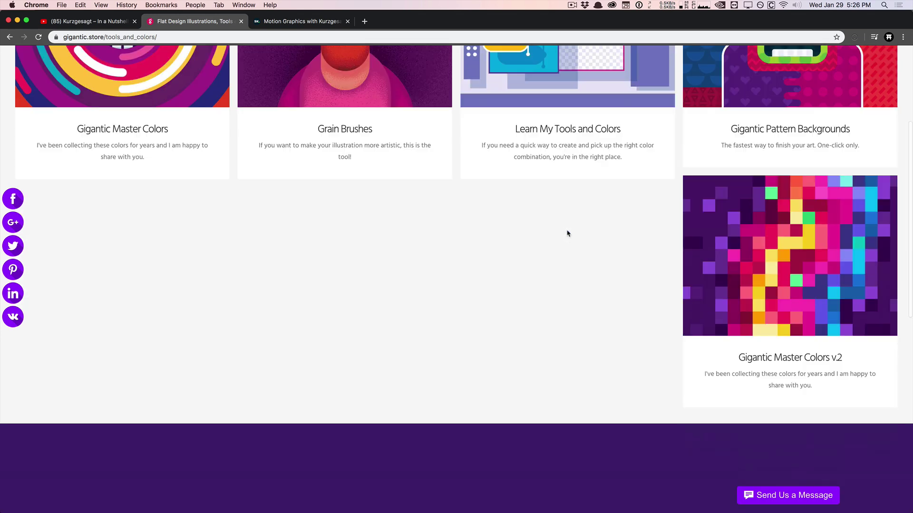
{"action": "scroll", "coordinate": [567, 233], "scroll_direction": "up", "scroll_amount": 5}
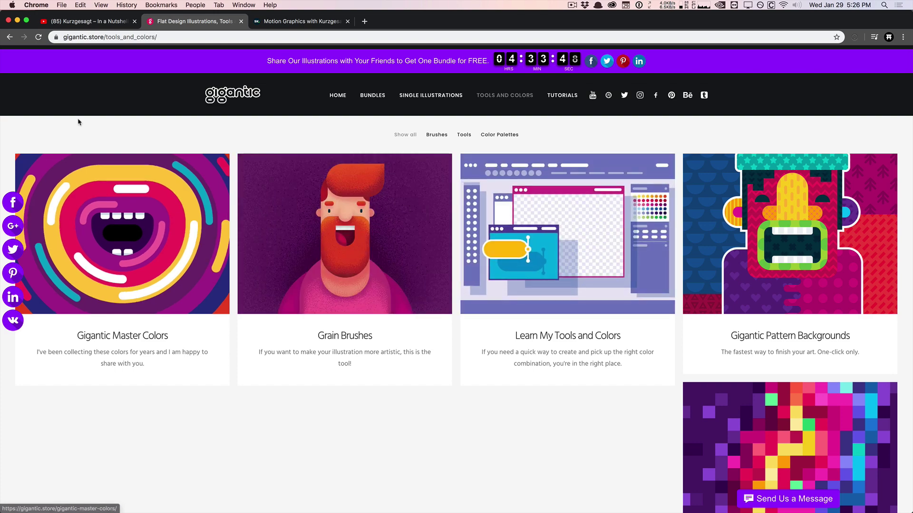
Step: Return to After Effects, jump to 0:00:01:12 and show the Main composition's sailboat scene
{"action": "left_click", "coordinate": [17, 20]}
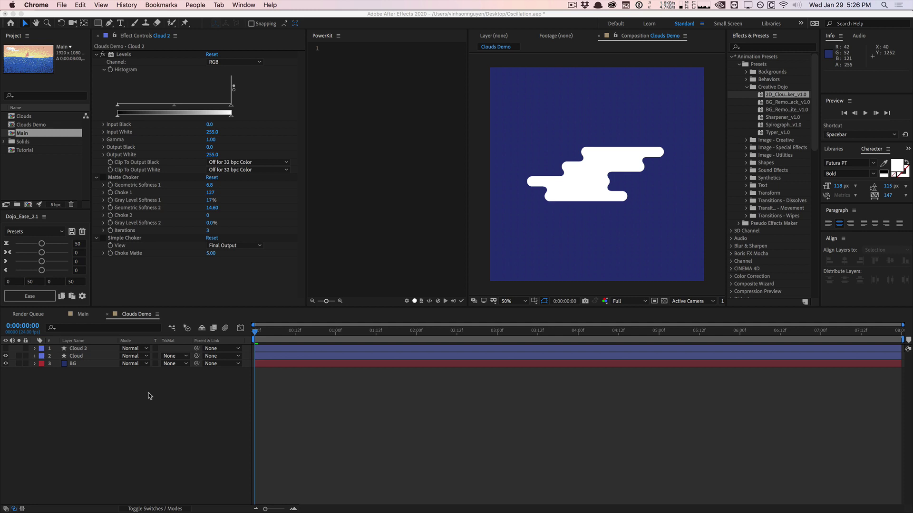
{"action": "left_click", "coordinate": [274, 331]}
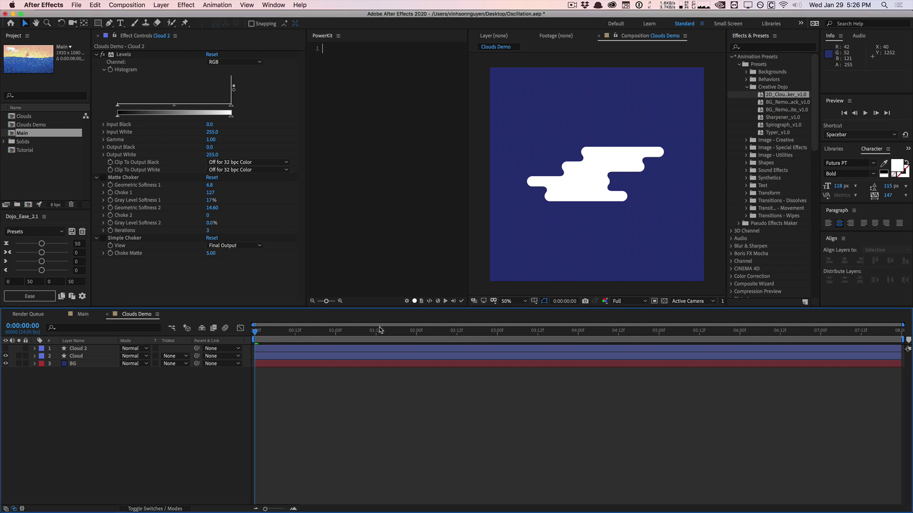
{"action": "left_click", "coordinate": [376, 333]}
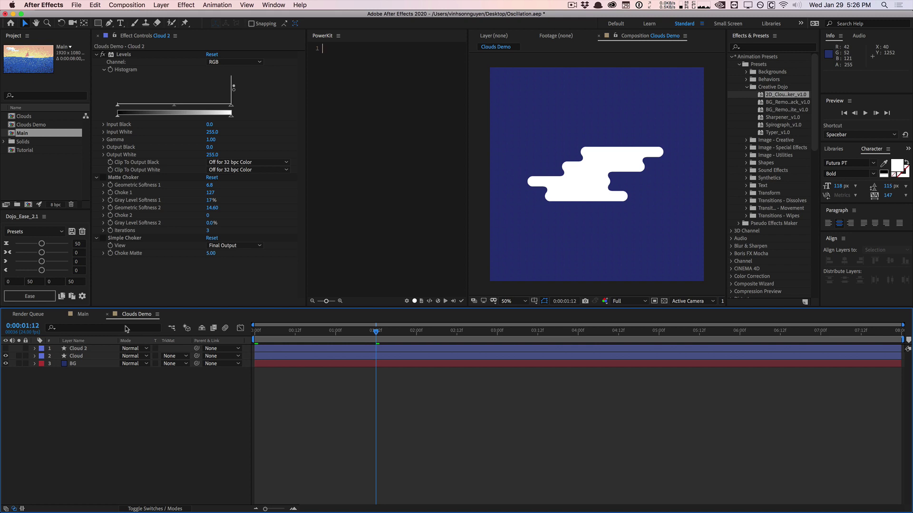
{"action": "left_click", "coordinate": [82, 315]}
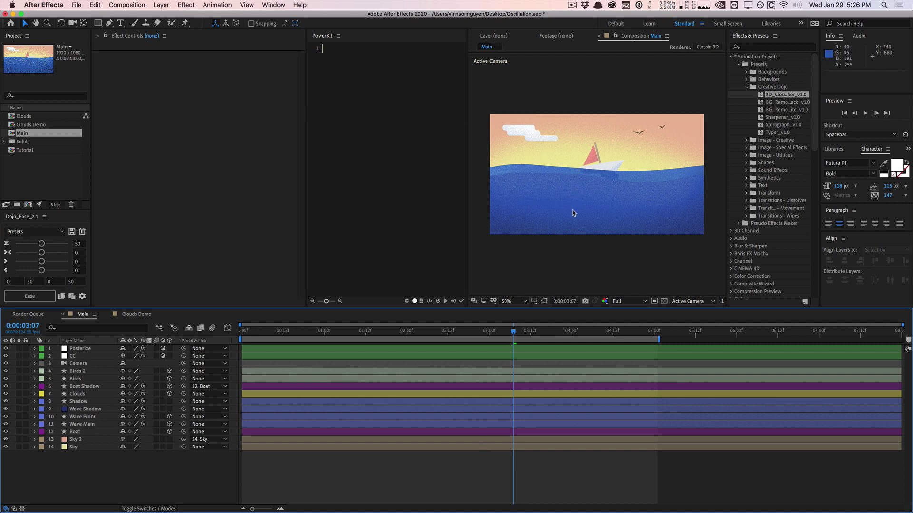
Step: In Clouds Demo, hide the Cloud layer and show only the Cloud 2 layer
{"action": "left_click", "coordinate": [136, 315]}
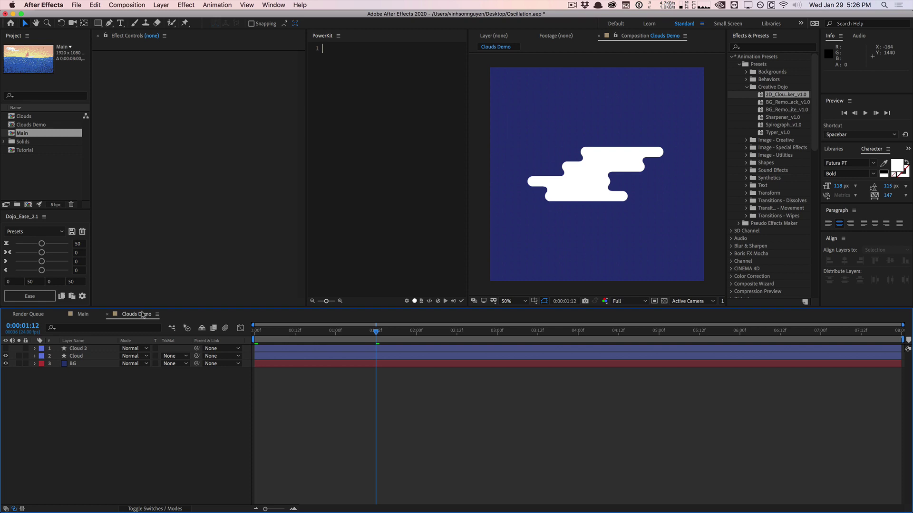
{"action": "left_click", "coordinate": [89, 356]}
{"action": "key", "text": "super+Up"}
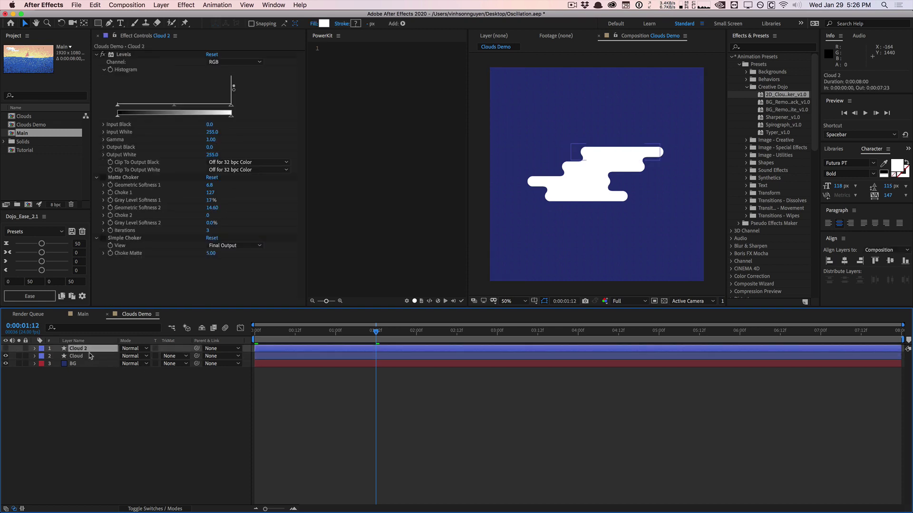
{"action": "left_click", "coordinate": [6, 353]}
{"action": "left_click", "coordinate": [6, 348]}
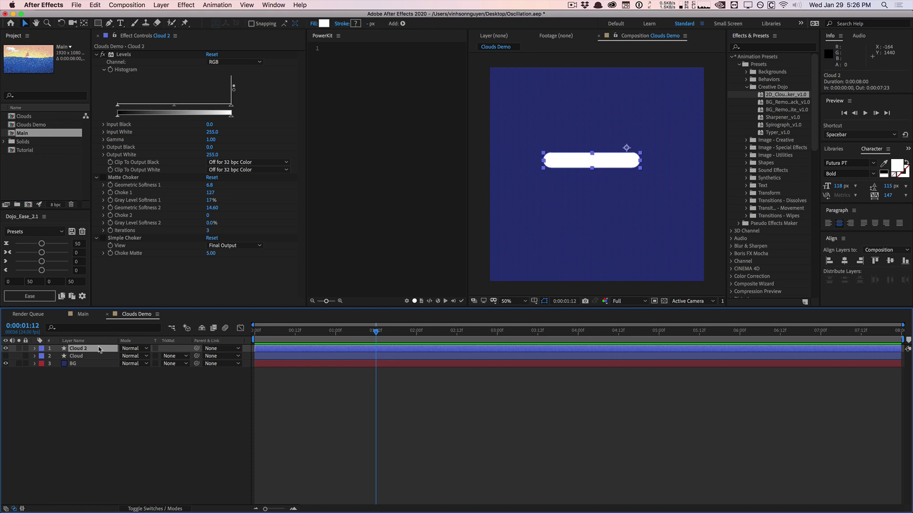
{"action": "left_click", "coordinate": [626, 148]}
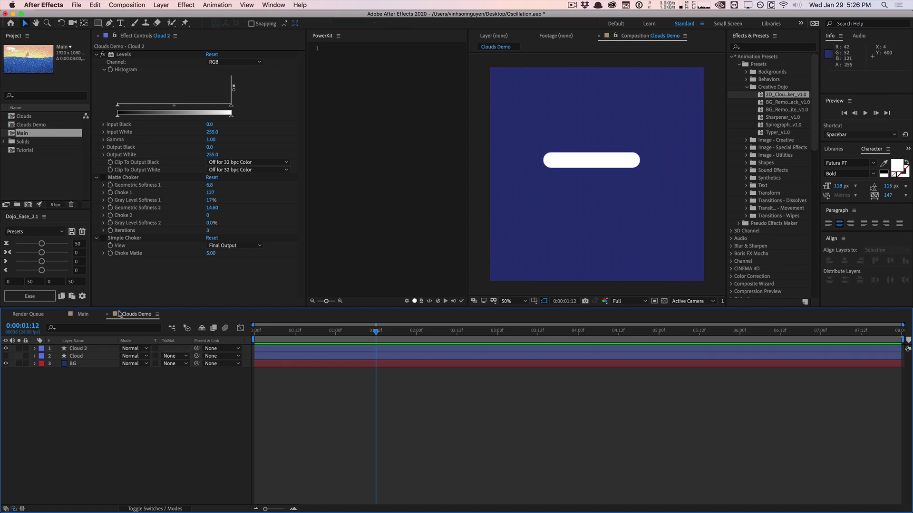
{"action": "left_click", "coordinate": [84, 349]}
Step: Set the Cloud 2 shape's Roundness to 400
{"action": "left_click", "coordinate": [35, 349]}
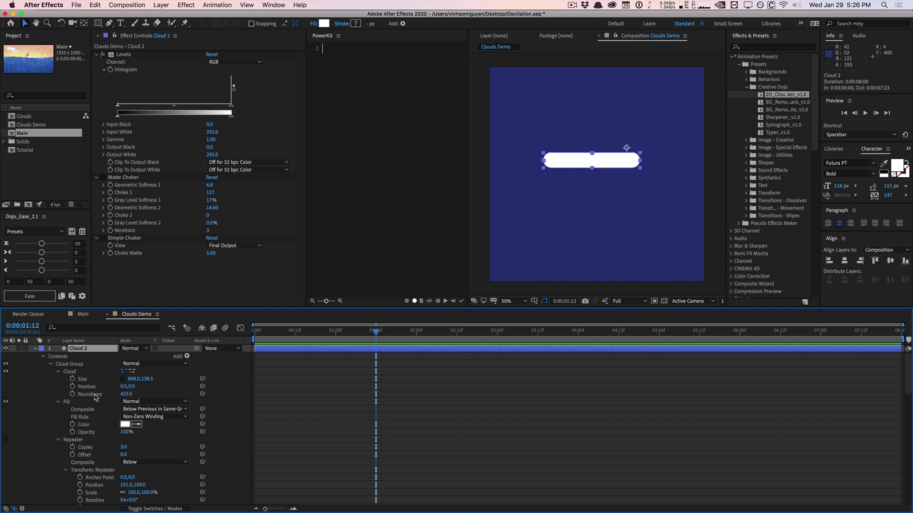
{"action": "left_click", "coordinate": [127, 394]}
{"action": "type", "text": "00"}
{"action": "key", "text": "Return"}
Step: Inspect Cloud 2's Cloud shape group and its Fill without adding new items
{"action": "left_click", "coordinate": [187, 356]}
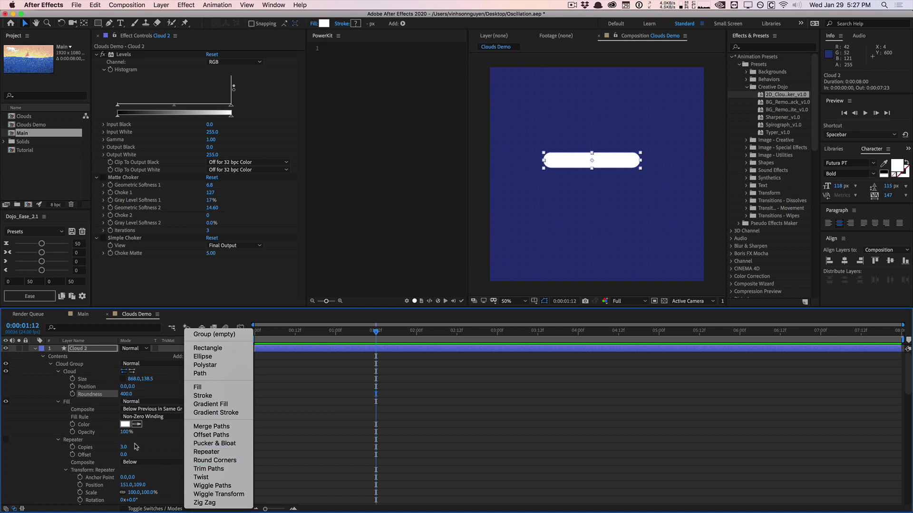
{"action": "left_click", "coordinate": [92, 395]}
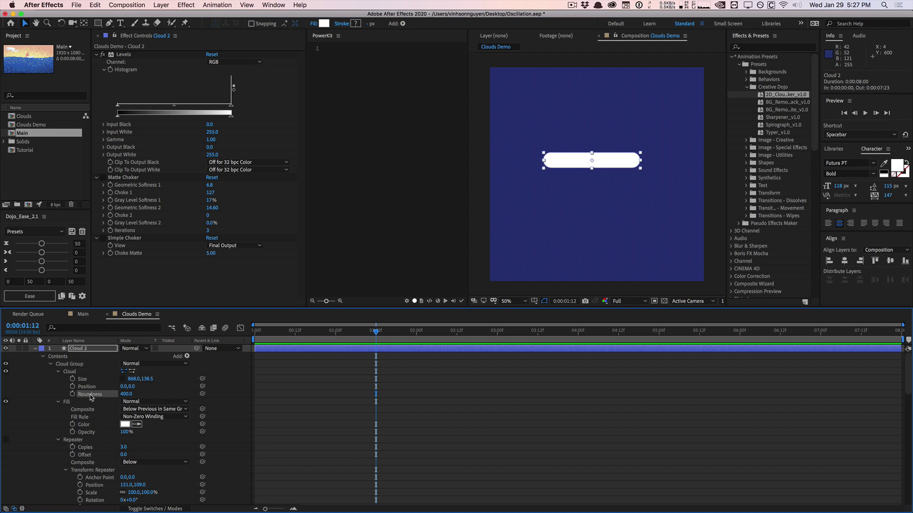
{"action": "left_click", "coordinate": [80, 371]}
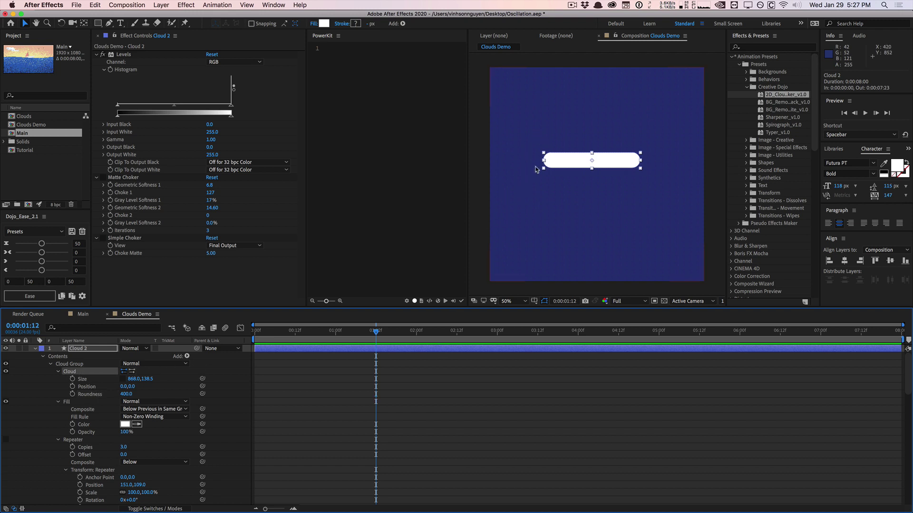
{"action": "left_click", "coordinate": [65, 403]}
{"action": "scroll", "coordinate": [65, 400], "scroll_direction": "down", "scroll_amount": 2}
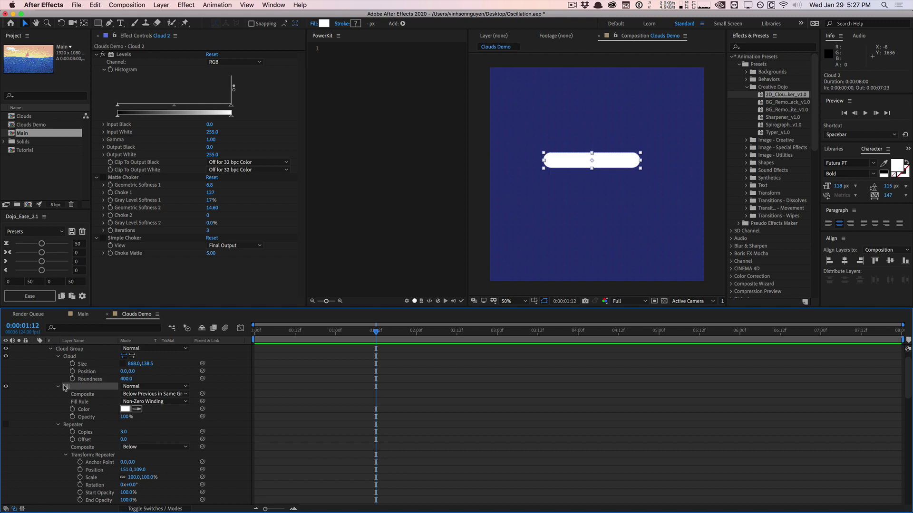
{"action": "scroll", "coordinate": [79, 391], "scroll_direction": "up", "scroll_amount": 2}
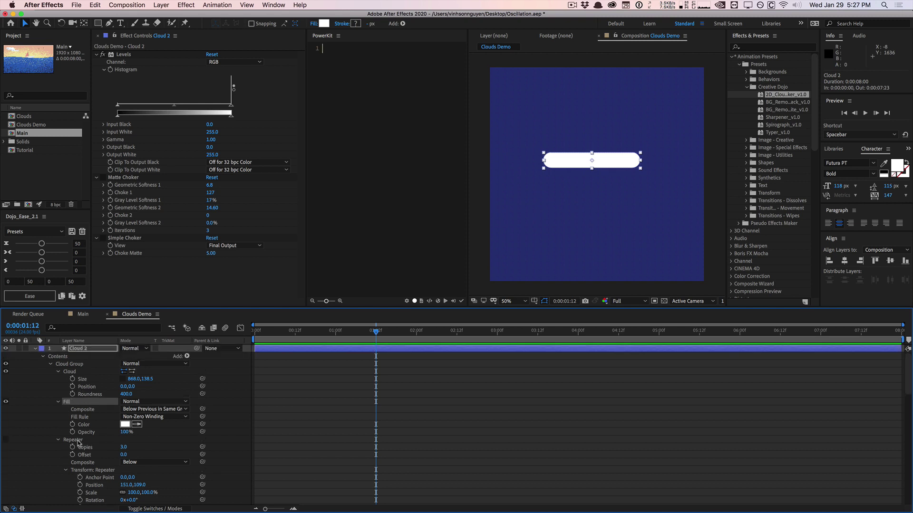
Step: Enable Cloud 2's Repeater so three offset pill copies appear
{"action": "left_click", "coordinate": [187, 356]}
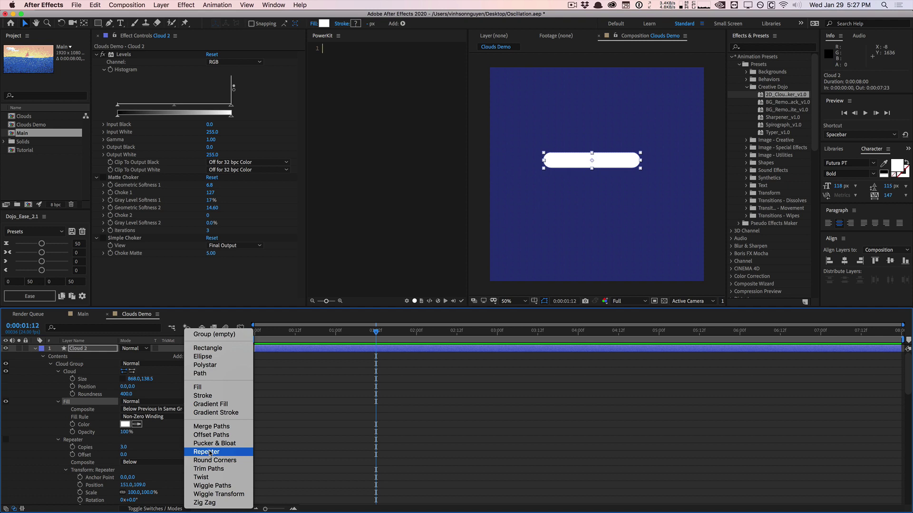
{"action": "left_click", "coordinate": [82, 447]}
{"action": "scroll", "coordinate": [59, 440], "scroll_direction": "down", "scroll_amount": 1}
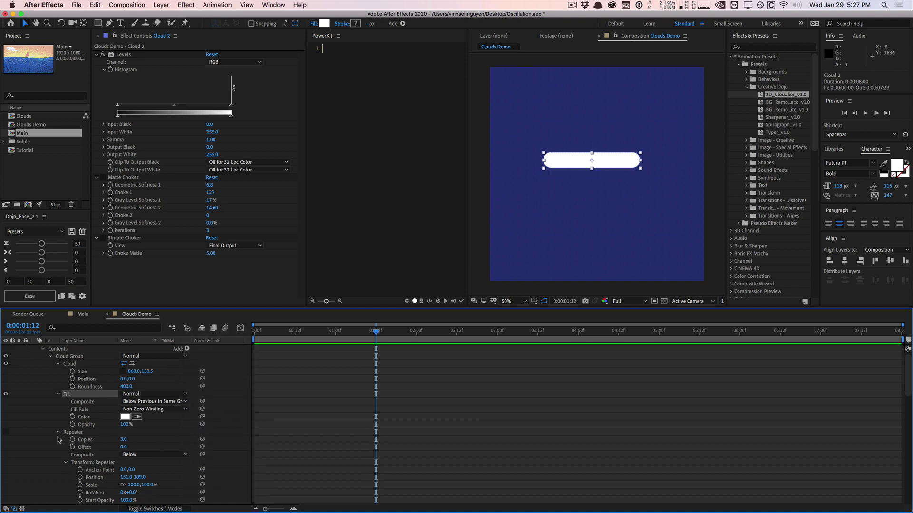
{"action": "left_click", "coordinate": [6, 433]}
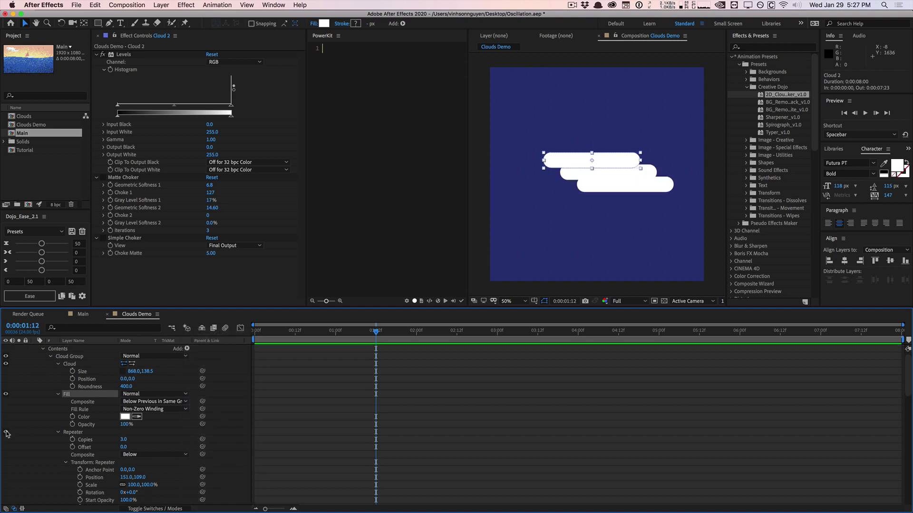
{"action": "left_click", "coordinate": [81, 432]}
Step: Enlarge the Timeline panel and scrub the Repeater's Copies value
{"action": "scroll", "coordinate": [82, 432], "scroll_direction": "down", "scroll_amount": 5}
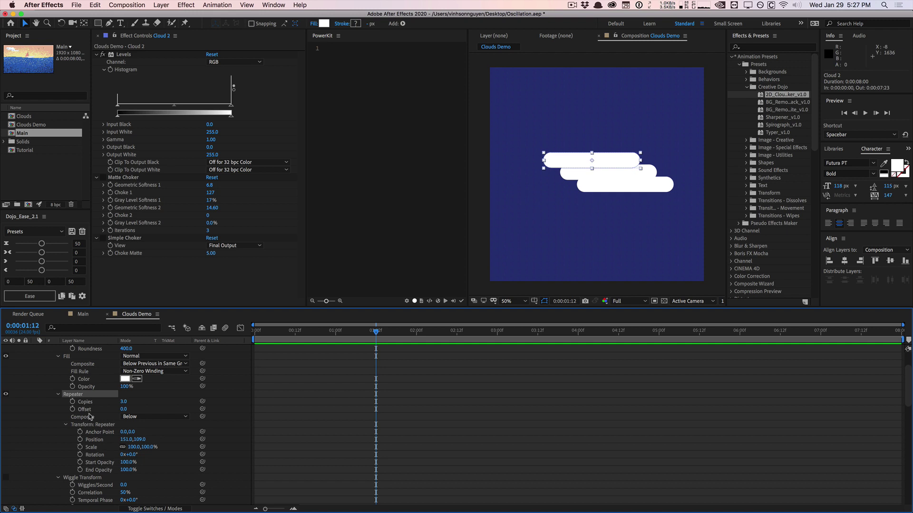
{"action": "scroll", "coordinate": [91, 416], "scroll_direction": "down", "scroll_amount": 3}
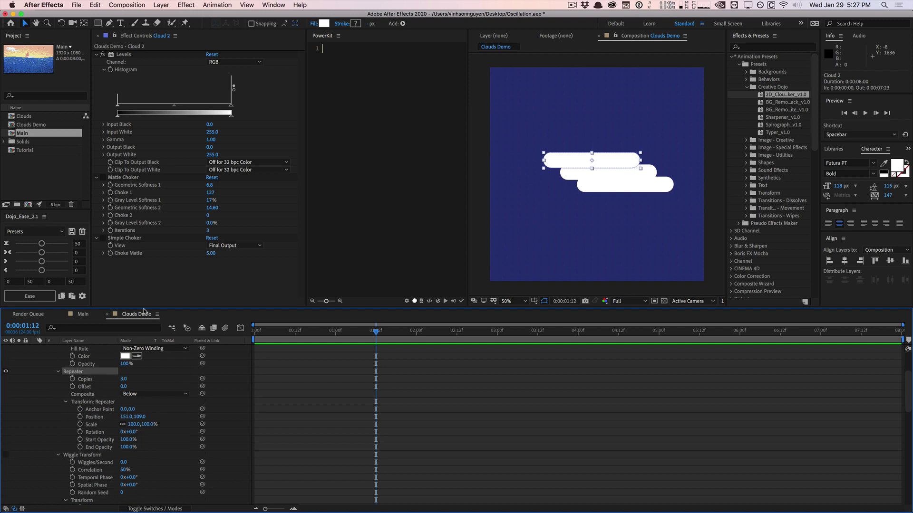
{"action": "left_click_drag", "start_coordinate": [143, 307], "coordinate": [144, 296]}
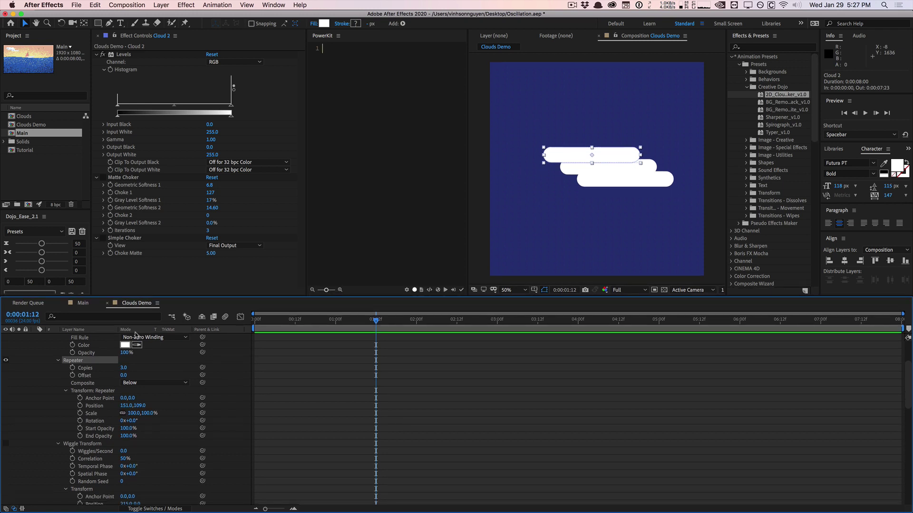
{"action": "scroll", "coordinate": [103, 383], "scroll_direction": "down", "scroll_amount": 1}
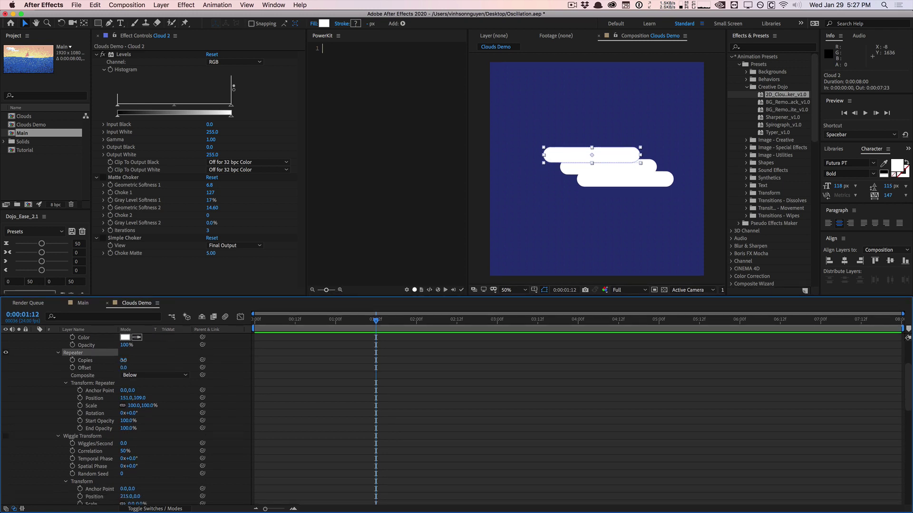
{"action": "left_click_drag", "start_coordinate": [123, 360], "coordinate": [119, 360]}
Step: Set the Repeater Copies to 4
{"action": "left_click", "coordinate": [123, 360]}
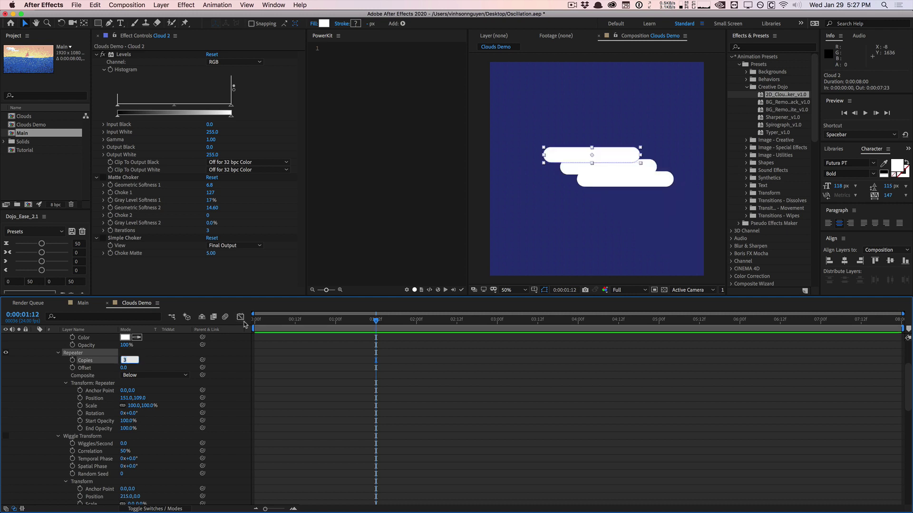
{"action": "type", "text": "4"}
{"action": "key", "text": "Return"}
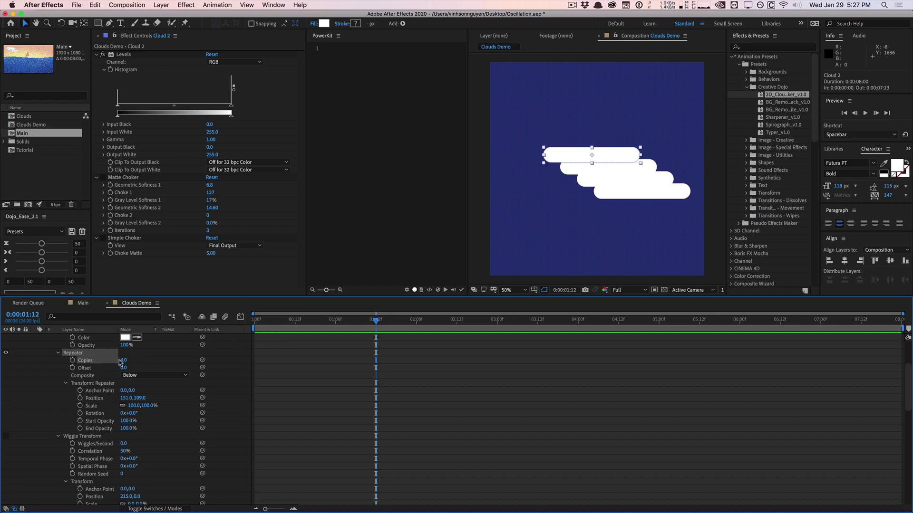
{"action": "scroll", "coordinate": [103, 383], "scroll_direction": "down", "scroll_amount": 1}
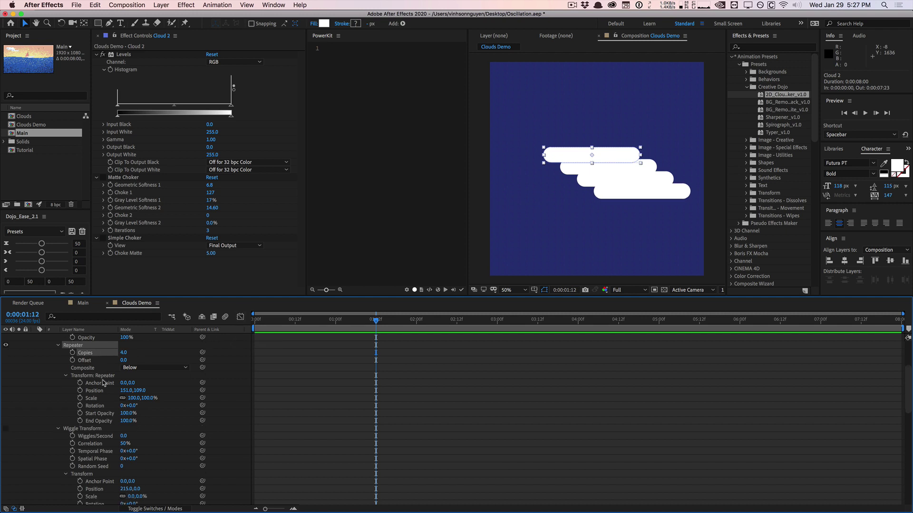
Step: Set Transform: Repeater Position to 200,100
{"action": "left_click", "coordinate": [87, 377]}
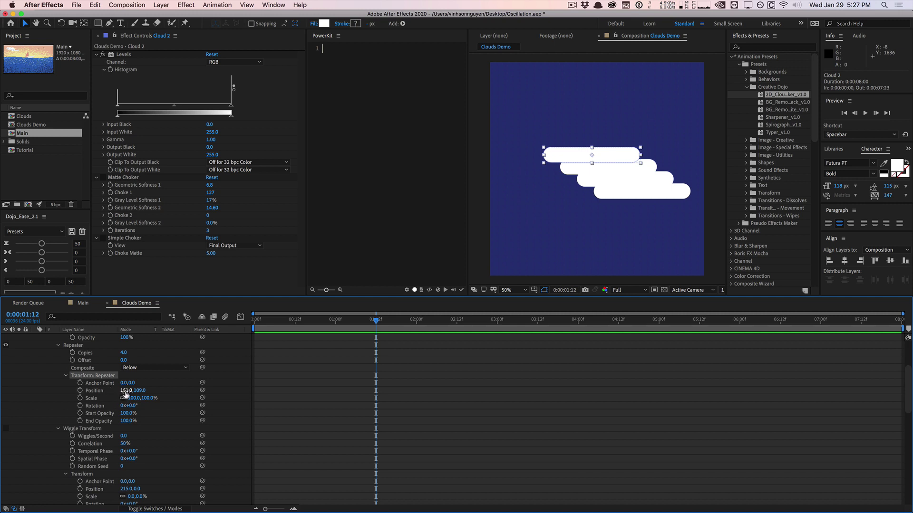
{"action": "left_click_drag", "start_coordinate": [124, 393], "coordinate": [153, 376]}
{"action": "left_click", "coordinate": [126, 390]}
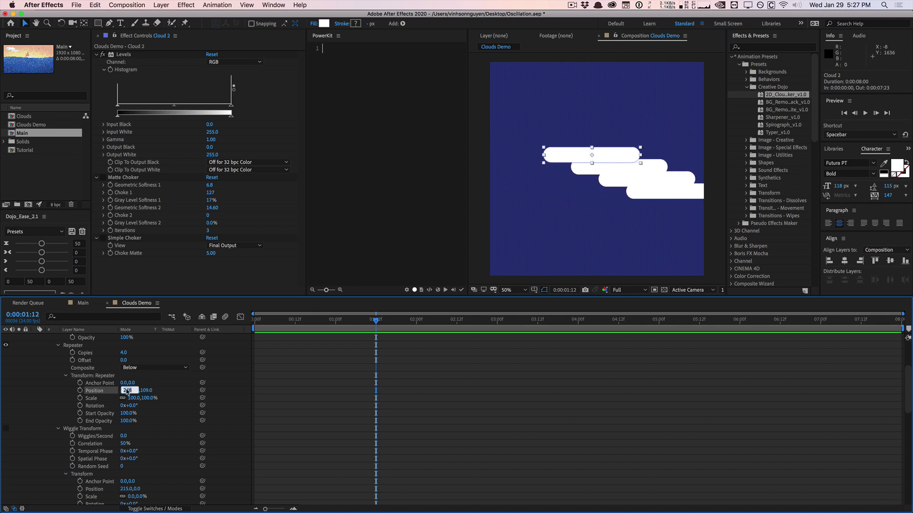
{"action": "type", "text": "200"}
{"action": "key", "text": "Return"}
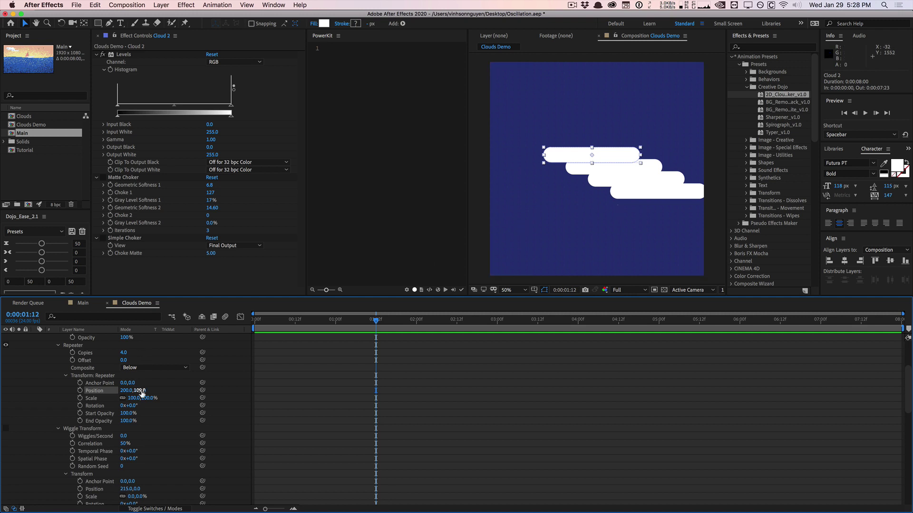
{"action": "left_click", "coordinate": [141, 391]}
{"action": "type", "text": "100"}
{"action": "key", "text": "Return"}
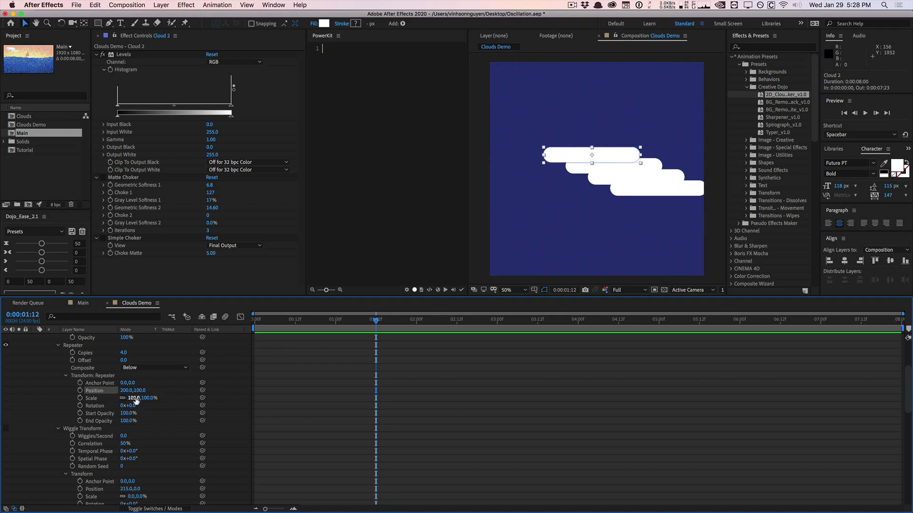
Step: Return the Repeater's Scale to 100%
{"action": "left_click_drag", "start_coordinate": [132, 398], "coordinate": [135, 393]}
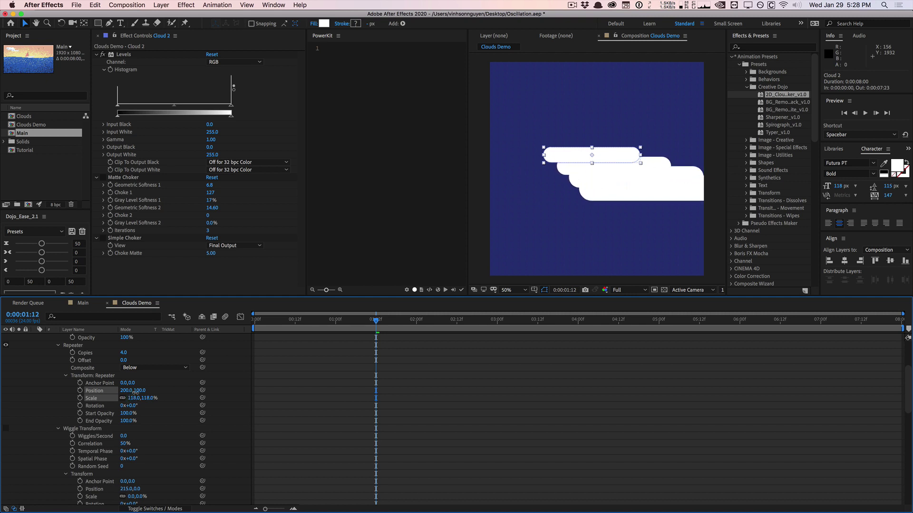
{"action": "left_click", "coordinate": [133, 399]}
{"action": "type", "text": "100"}
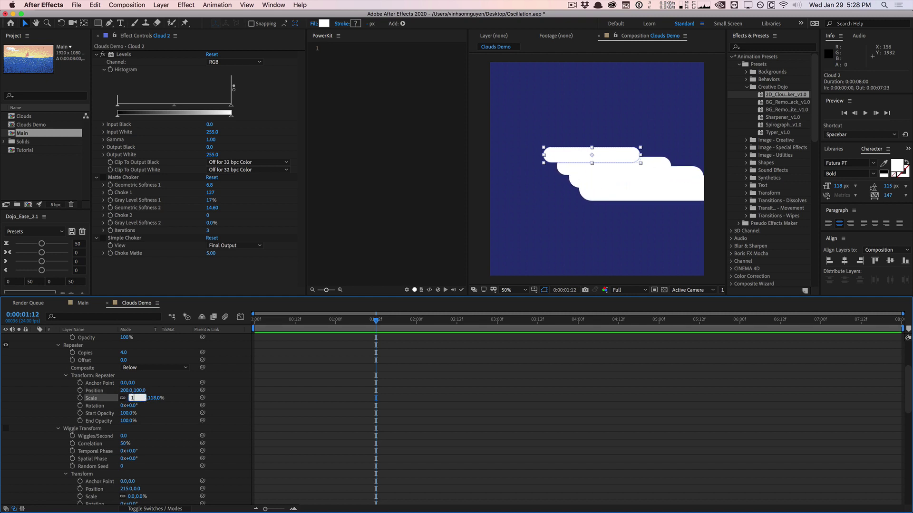
{"action": "key", "text": "Return"}
{"action": "scroll", "coordinate": [100, 397], "scroll_direction": "up", "scroll_amount": 1}
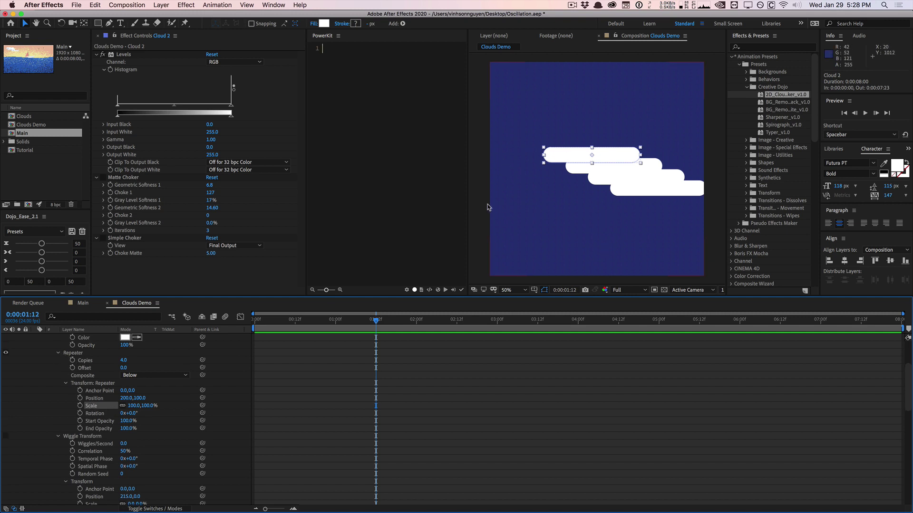
Step: Collapse the Repeater and switch on Cloud 2's first Wiggle Transform
{"action": "scroll", "coordinate": [74, 365], "scroll_direction": "up", "scroll_amount": 2}
{"action": "scroll", "coordinate": [73, 364], "scroll_direction": "up", "scroll_amount": 1}
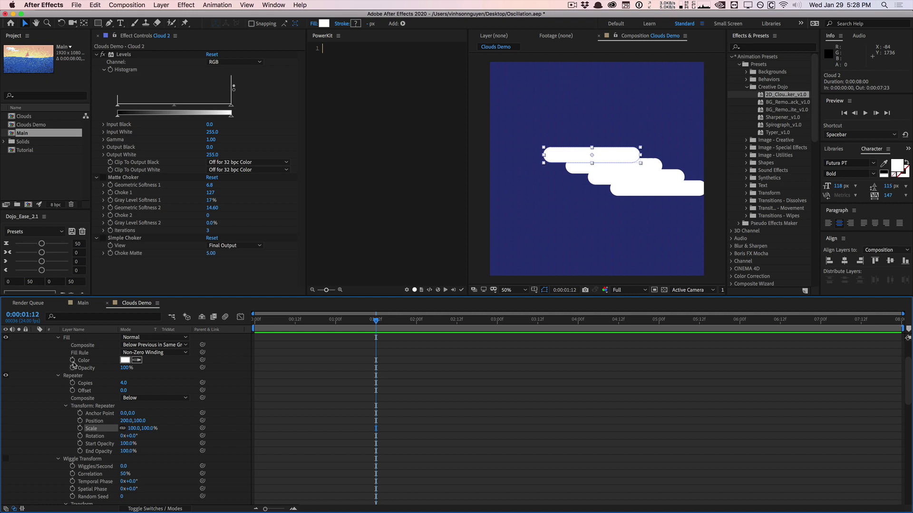
{"action": "left_click", "coordinate": [59, 376]}
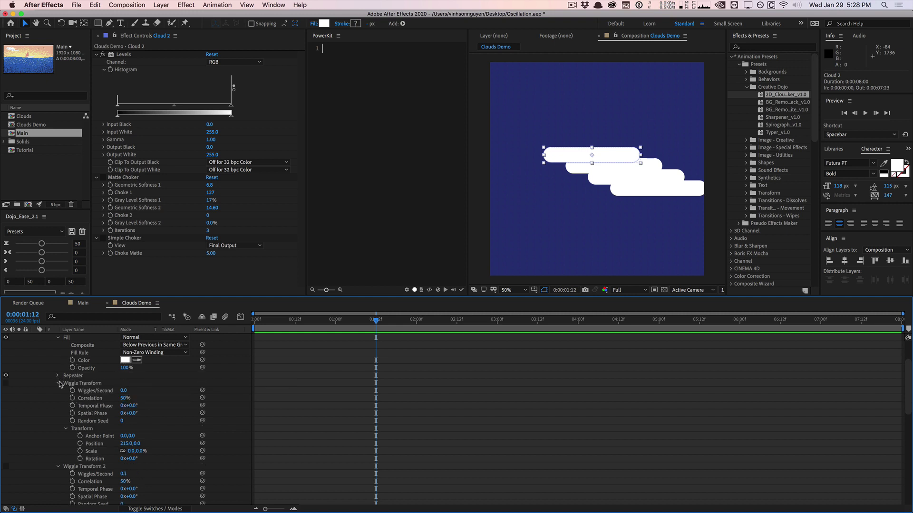
{"action": "scroll", "coordinate": [59, 383], "scroll_direction": "up", "scroll_amount": 1}
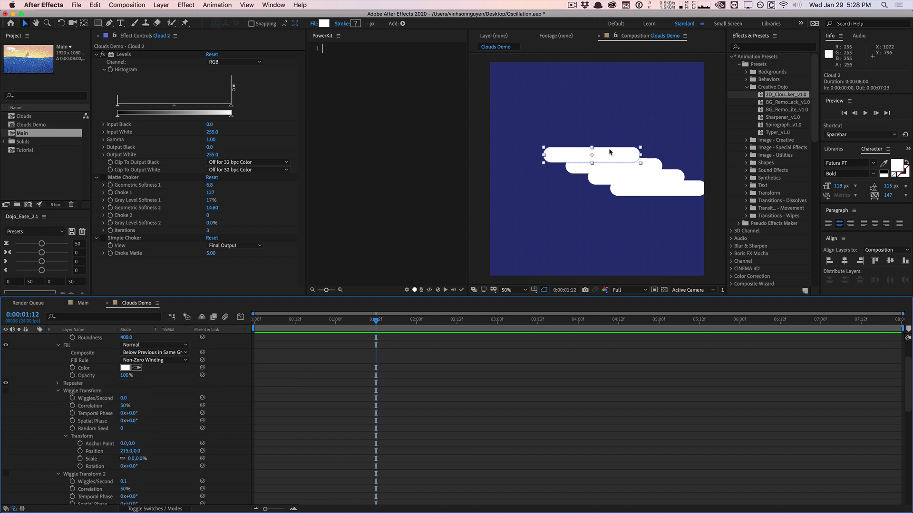
{"action": "left_click", "coordinate": [87, 390]}
{"action": "scroll", "coordinate": [79, 393], "scroll_direction": "down", "scroll_amount": 2}
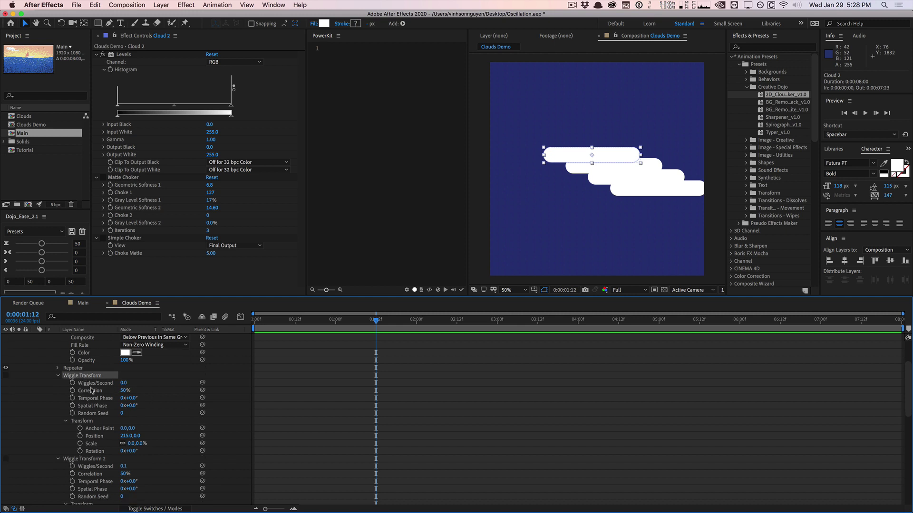
{"action": "left_click", "coordinate": [124, 383]}
{"action": "left_click", "coordinate": [6, 376]}
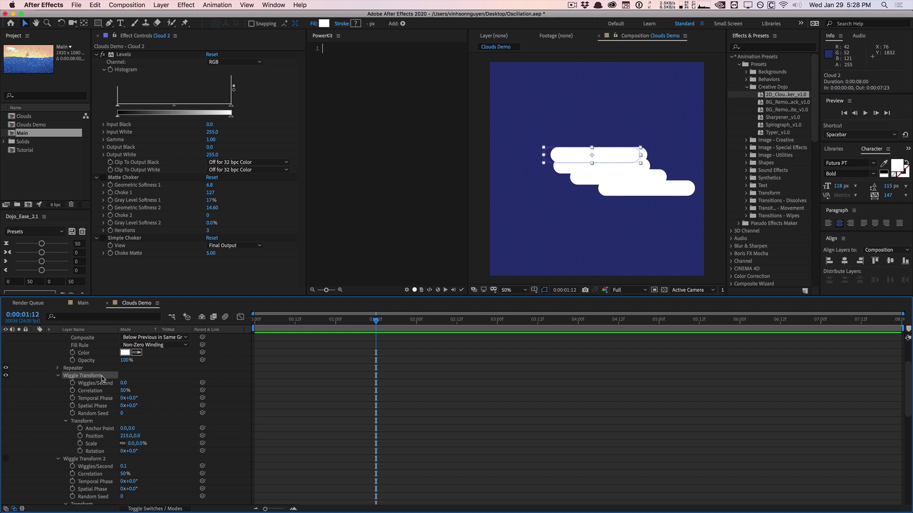
Step: Show the Contents Add menu of shape items
{"action": "scroll", "coordinate": [101, 379], "scroll_direction": "up", "scroll_amount": 5}
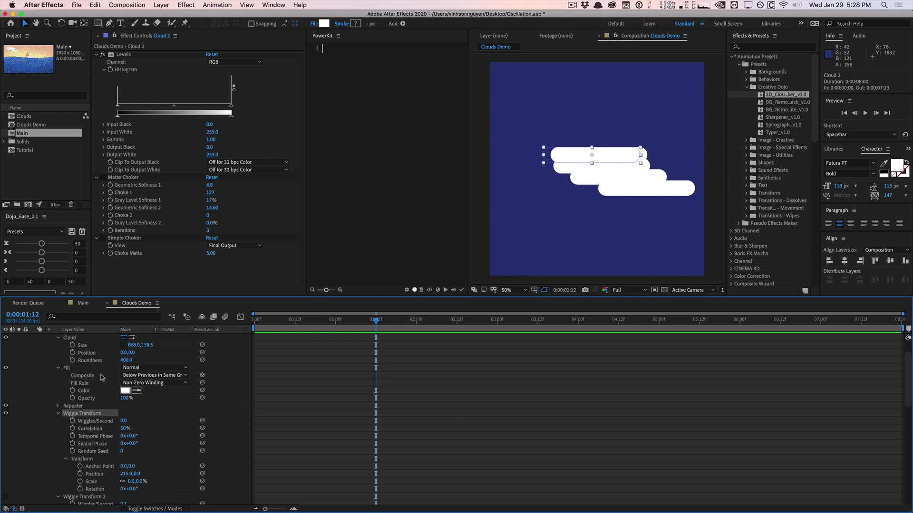
{"action": "scroll", "coordinate": [101, 379], "scroll_direction": "up", "scroll_amount": 3}
{"action": "left_click", "coordinate": [180, 345]}
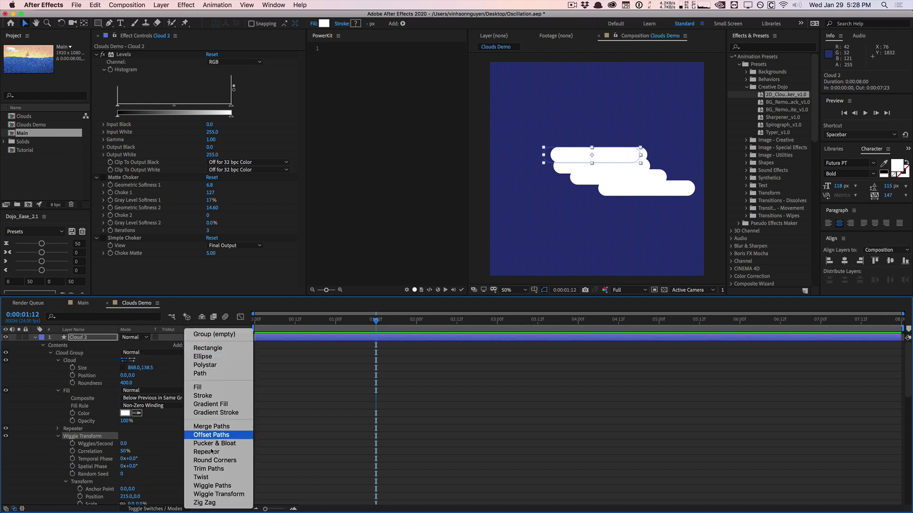
Step: Enter 835 as the first Wiggle Transform's Position X, scrub it to rearrange the clouds, then collapse it
{"action": "left_click", "coordinate": [209, 494]}
{"action": "scroll", "coordinate": [128, 407], "scroll_direction": "down", "scroll_amount": 5}
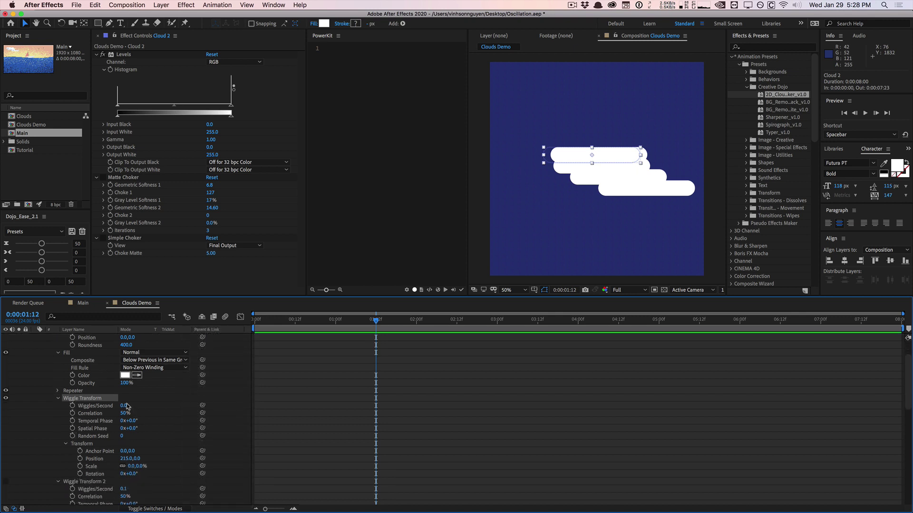
{"action": "scroll", "coordinate": [85, 417], "scroll_direction": "down", "scroll_amount": 2}
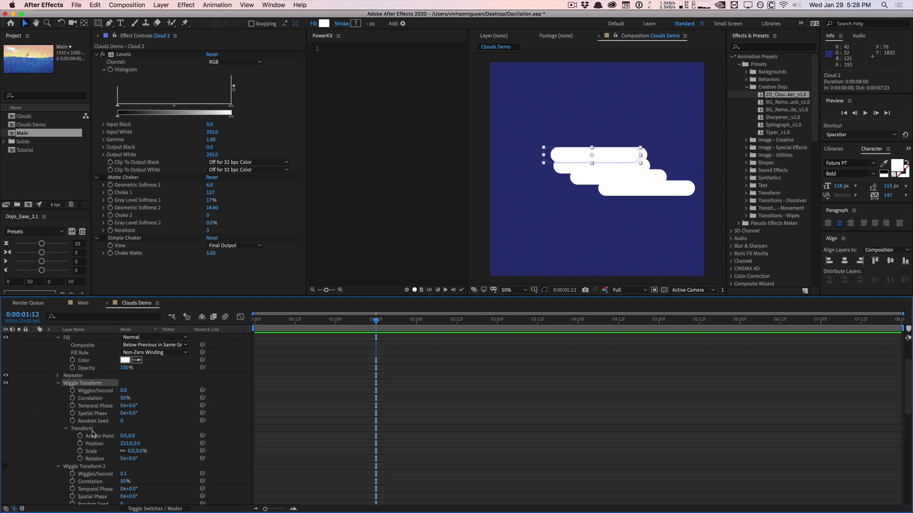
{"action": "left_click", "coordinate": [87, 431]}
{"action": "scroll", "coordinate": [87, 432], "scroll_direction": "down", "scroll_amount": 1}
{"action": "left_click", "coordinate": [124, 428]}
{"action": "type", "text": "835"}
{"action": "key", "text": "Return"}
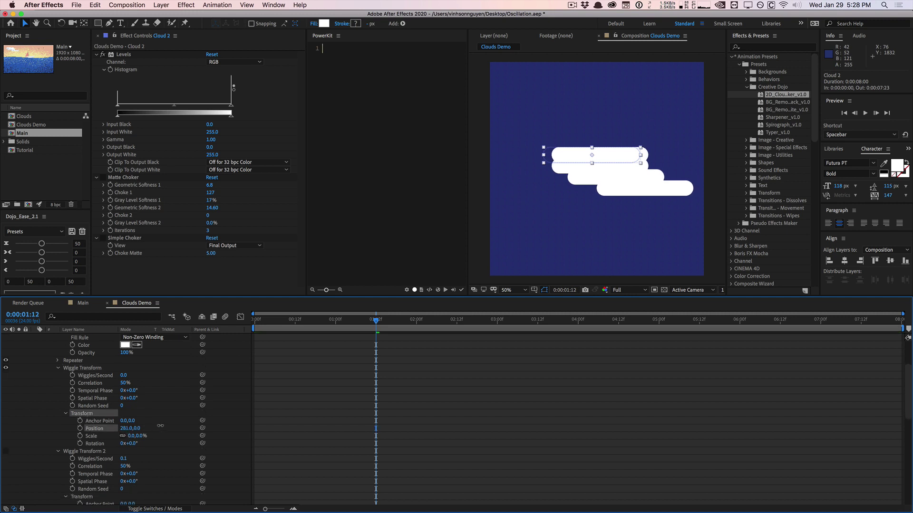
{"action": "left_click_drag", "start_coordinate": [398, 395], "coordinate": [209, 367]}
{"action": "left_click", "coordinate": [58, 369]}
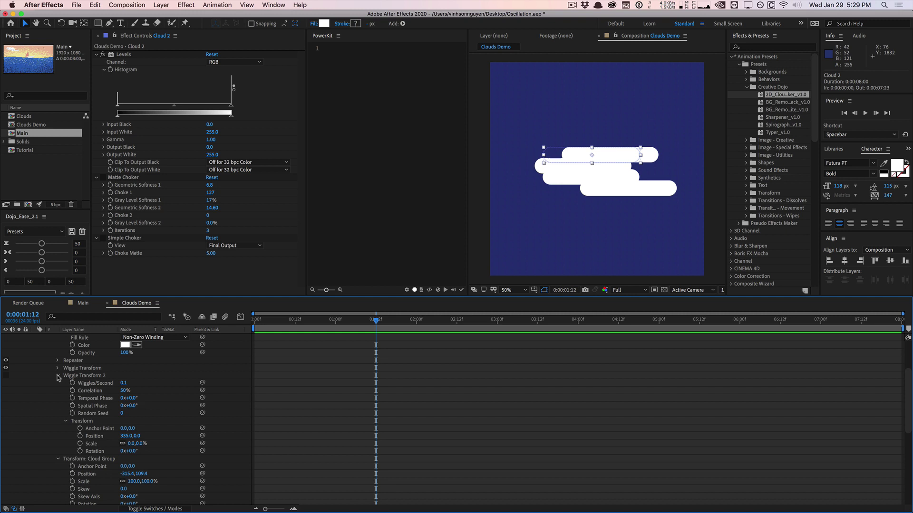
Step: Enable Wiggle Transform 2 and set its Wiggles/Second to 0.2
{"action": "left_click", "coordinate": [90, 377]}
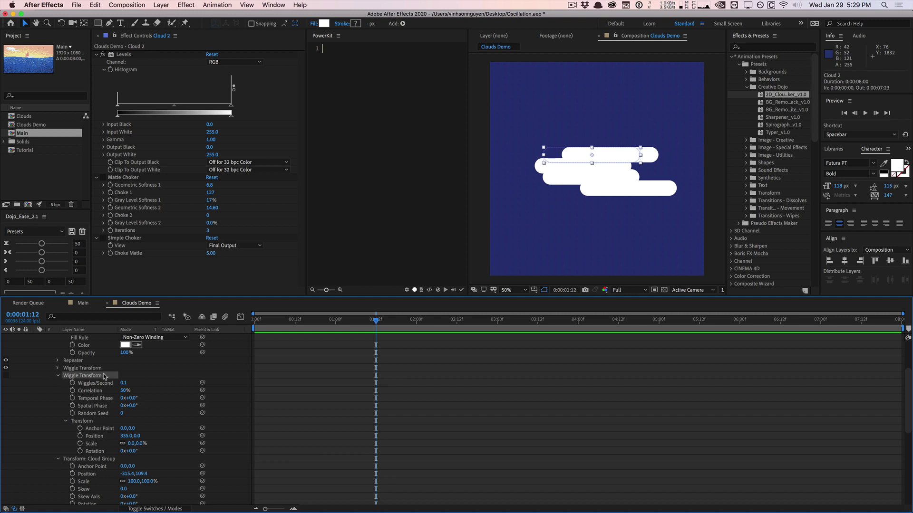
{"action": "left_click", "coordinate": [6, 376]}
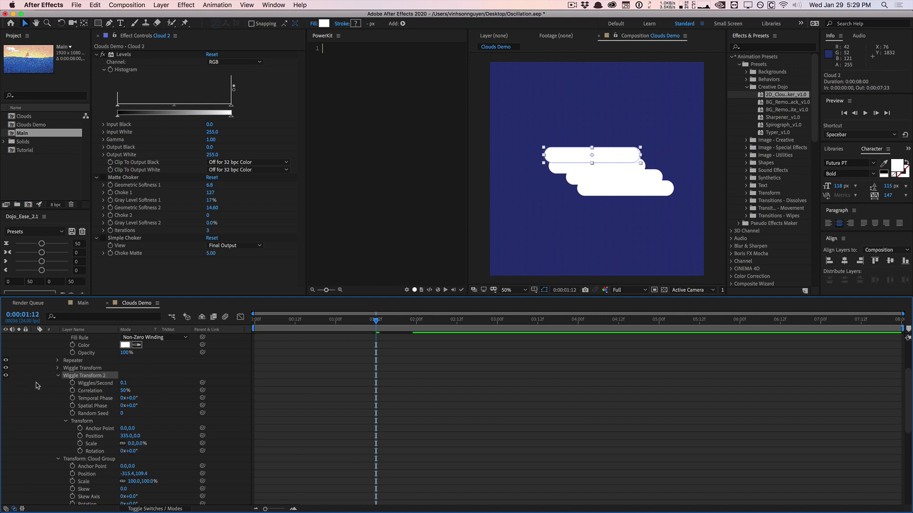
{"action": "left_click", "coordinate": [123, 383]}
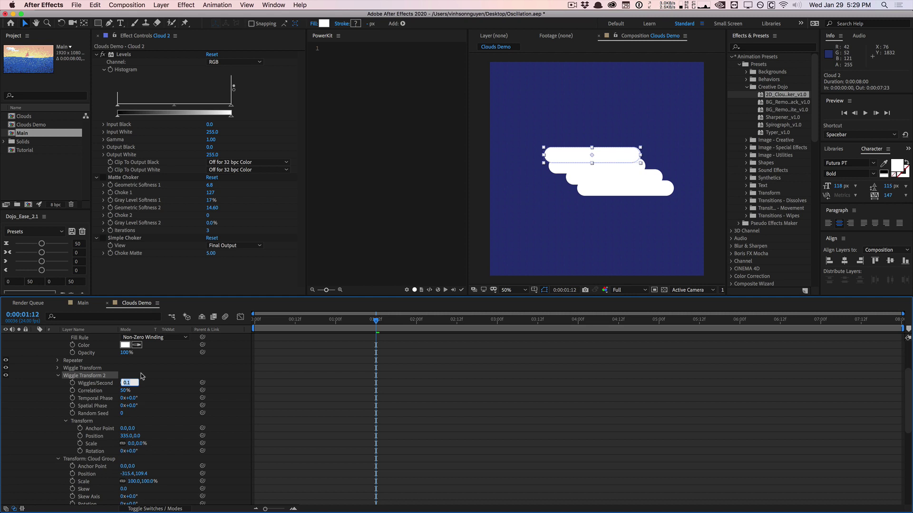
{"action": "key", "text": "BackSpace"}
{"action": "type", "text": ".2"}
{"action": "key", "text": "Return"}
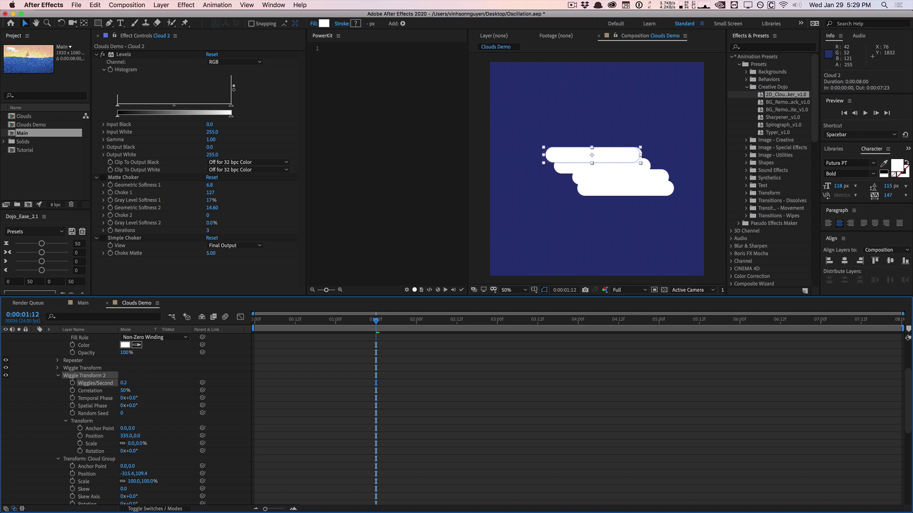
Step: Set Wiggle Transform 2's Transform Position to 300,0
{"action": "left_click_drag", "start_coordinate": [300, 320], "coordinate": [328, 320]}
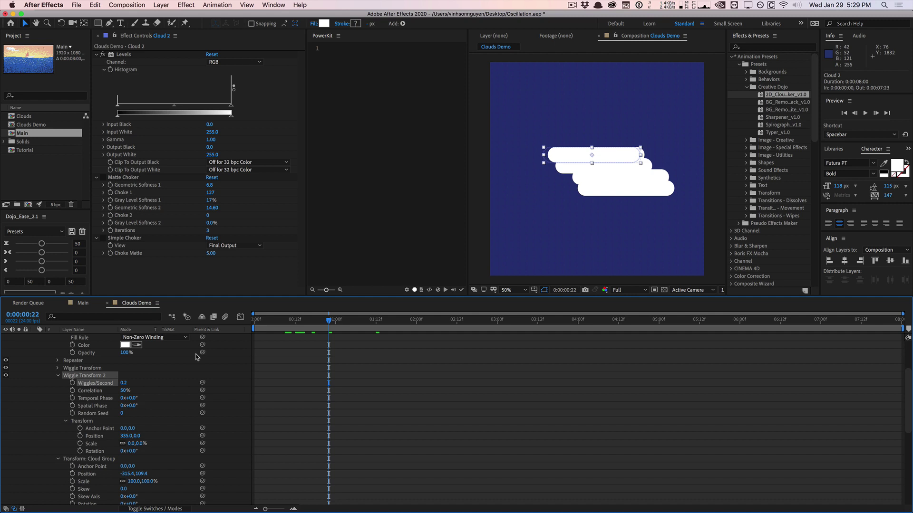
{"action": "scroll", "coordinate": [196, 357], "scroll_direction": "down", "scroll_amount": 3}
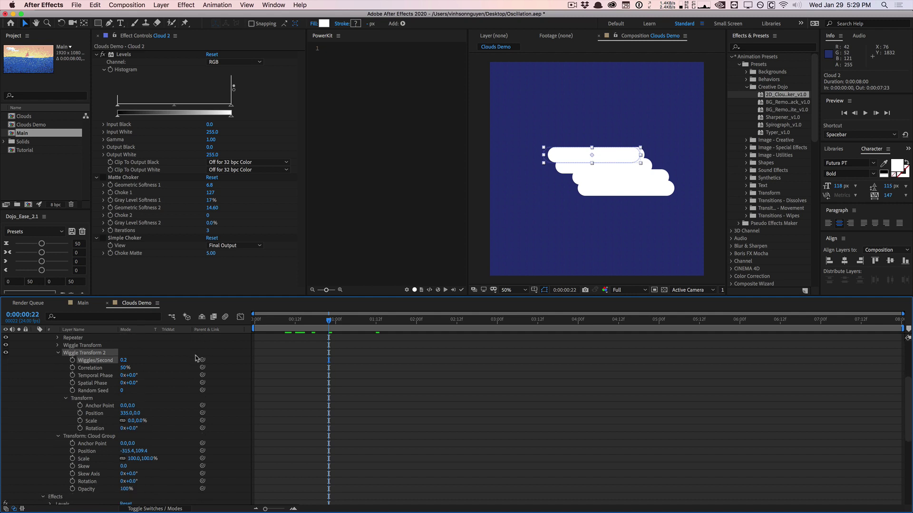
{"action": "left_click", "coordinate": [91, 399]}
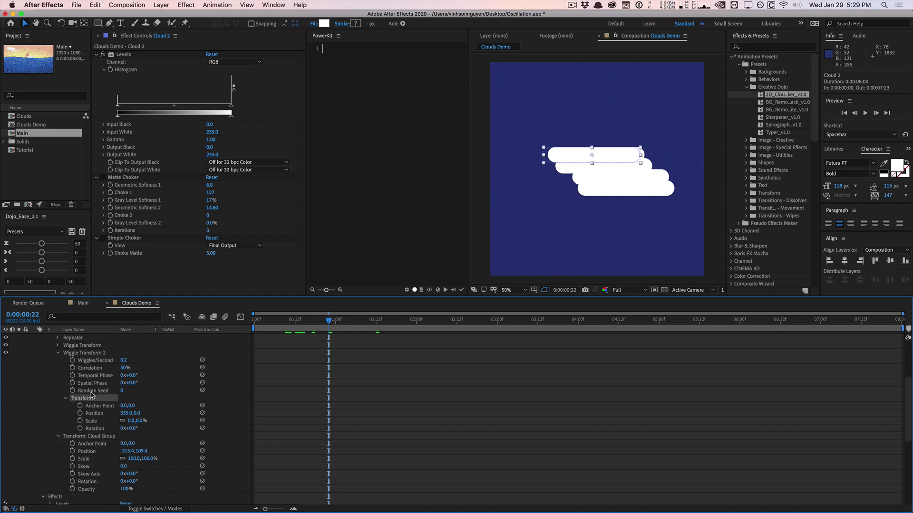
{"action": "left_click", "coordinate": [126, 413]}
{"action": "type", "text": "300"}
{"action": "key", "text": "Return"}
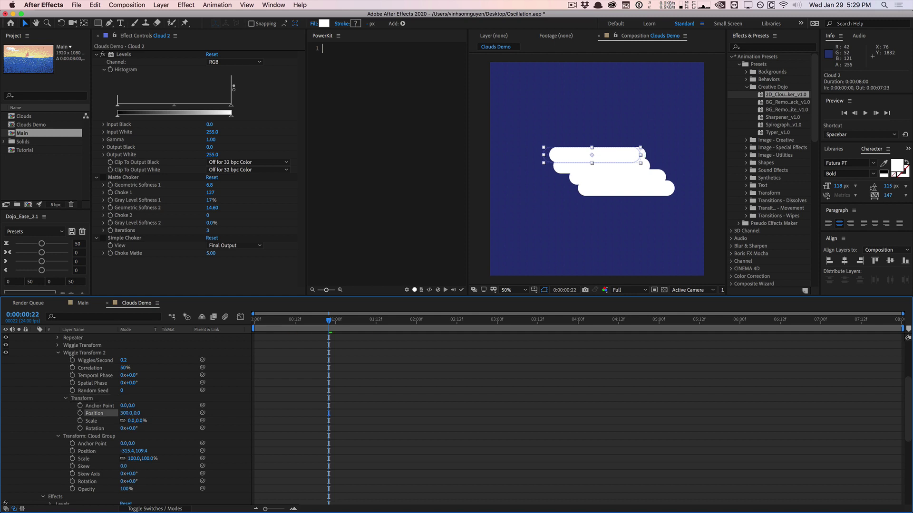
Step: Preview the cloud wiggle animation from near the start, then return to the first frame
{"action": "left_click", "coordinate": [274, 321]}
{"action": "key", "text": "space"}
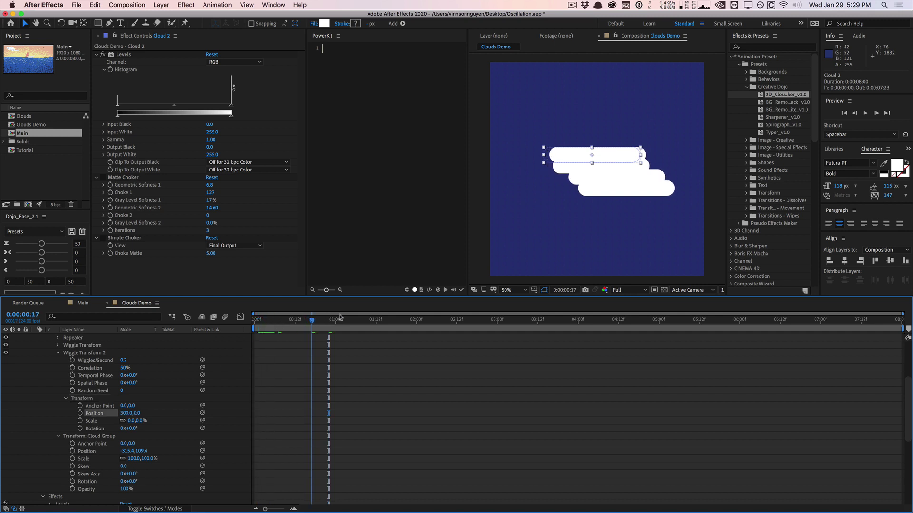
{"action": "key", "text": "space"}
{"action": "left_click", "coordinate": [257, 322]}
Step: Select the Repeater, first Wiggle Transform and Wiggle Transform 2 groups in turn
{"action": "scroll", "coordinate": [143, 378], "scroll_direction": "up", "scroll_amount": 4}
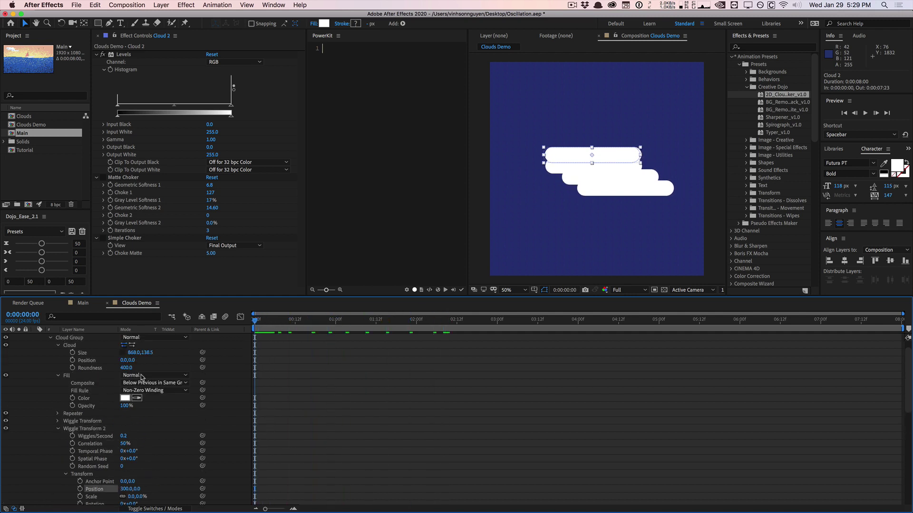
{"action": "left_click", "coordinate": [79, 430]}
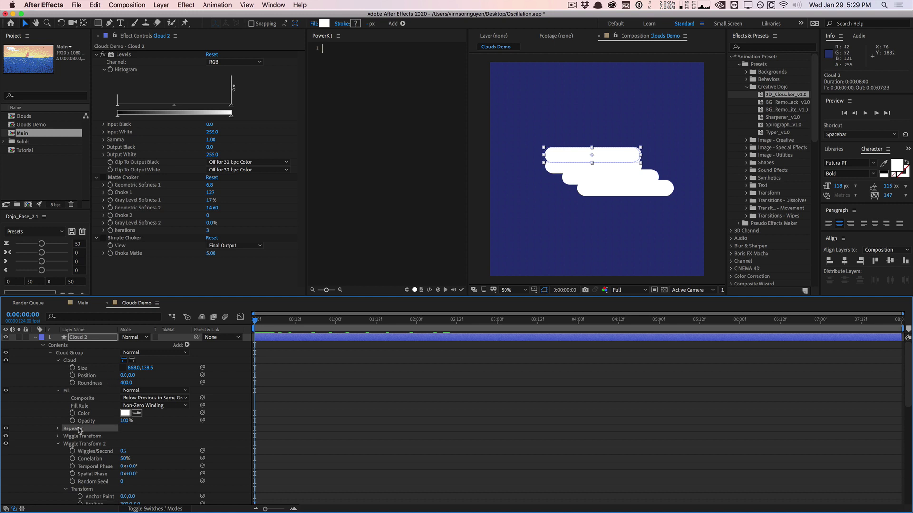
{"action": "scroll", "coordinate": [79, 430], "scroll_direction": "down", "scroll_amount": 2}
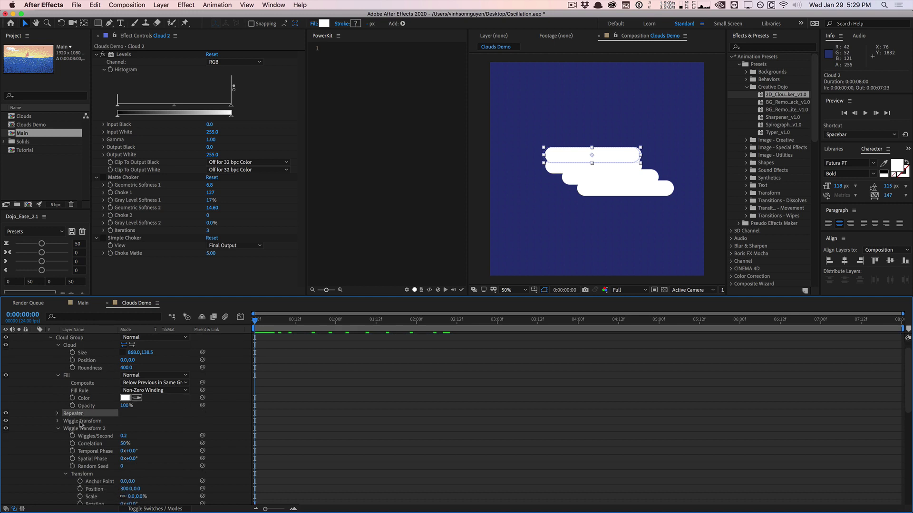
{"action": "left_click", "coordinate": [81, 422]}
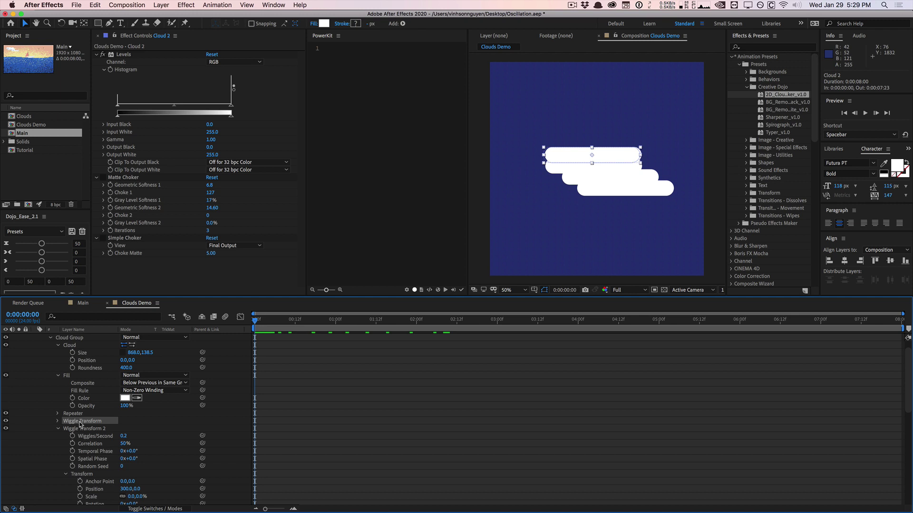
{"action": "left_click", "coordinate": [85, 428]}
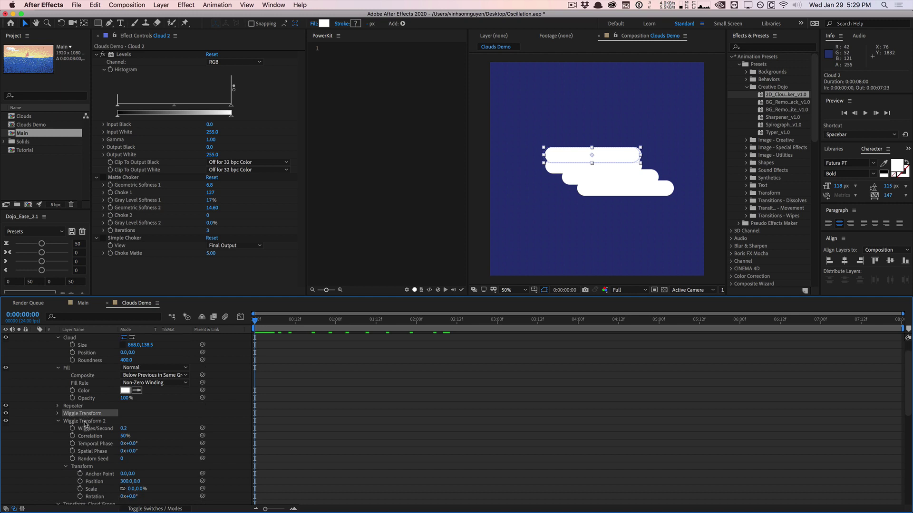
{"action": "scroll", "coordinate": [87, 426], "scroll_direction": "down", "scroll_amount": 3}
{"action": "scroll", "coordinate": [86, 423], "scroll_direction": "down", "scroll_amount": 2}
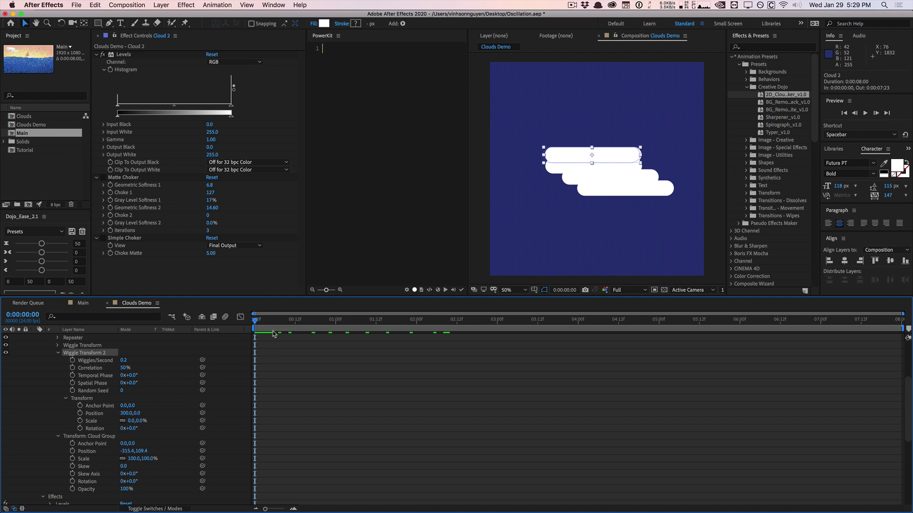
{"action": "key", "text": "space"}
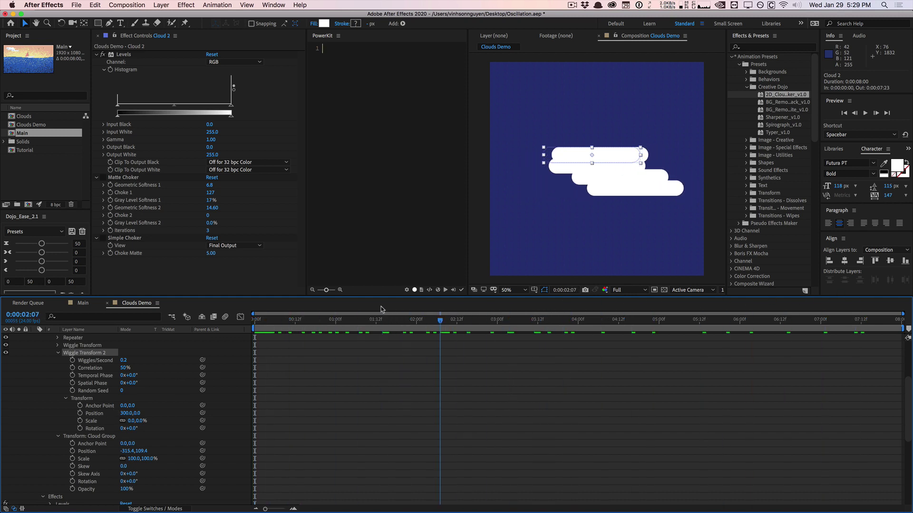
{"action": "key", "text": "space"}
{"action": "key", "text": "space"}
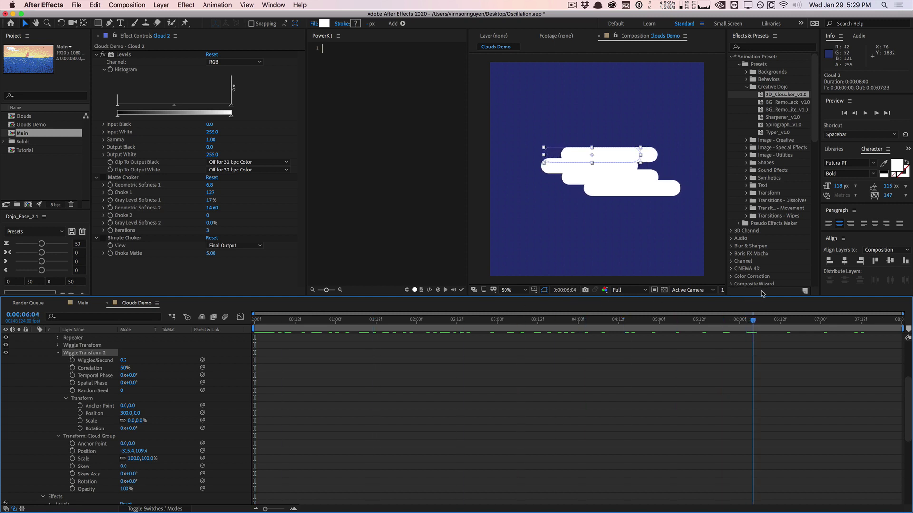
{"action": "scroll", "coordinate": [109, 395], "scroll_direction": "down", "scroll_amount": 3}
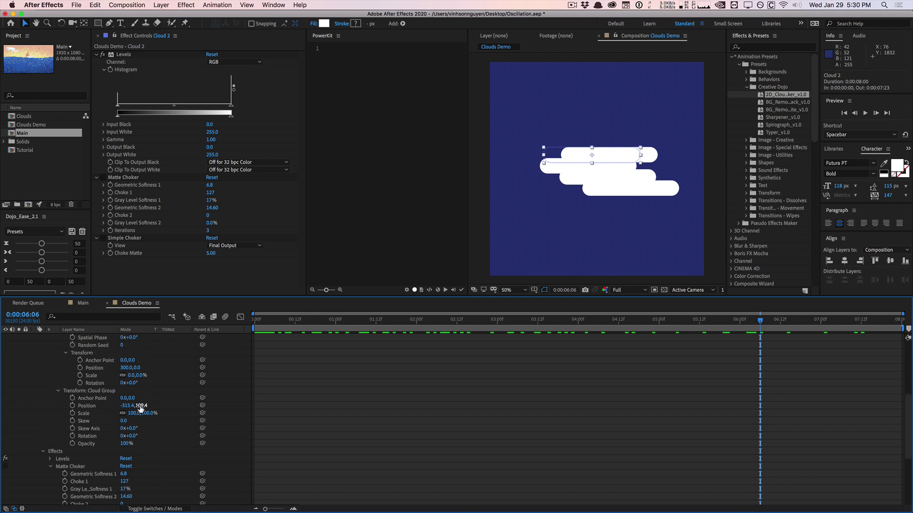
{"action": "left_click_drag", "start_coordinate": [269, 326], "coordinate": [232, 328]}
{"action": "key", "text": "space"}
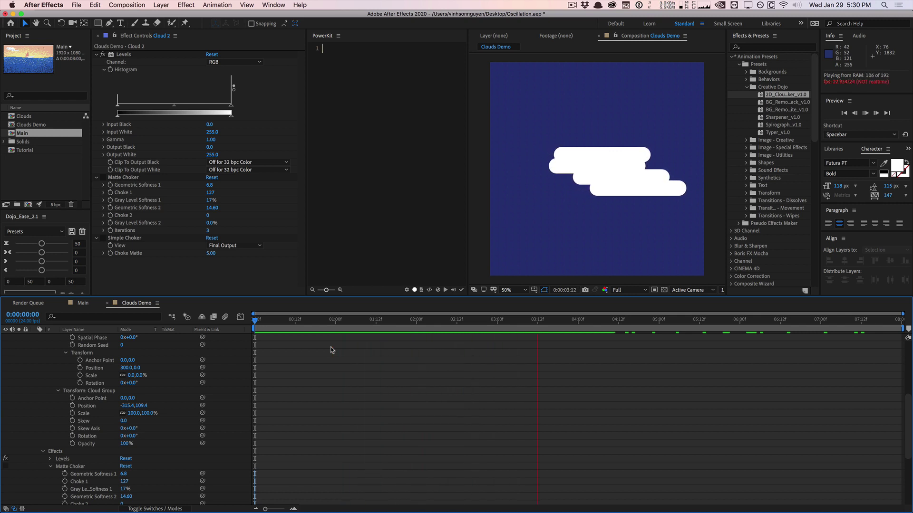
{"action": "left_click_drag", "start_coordinate": [309, 320], "coordinate": [685, 320]}
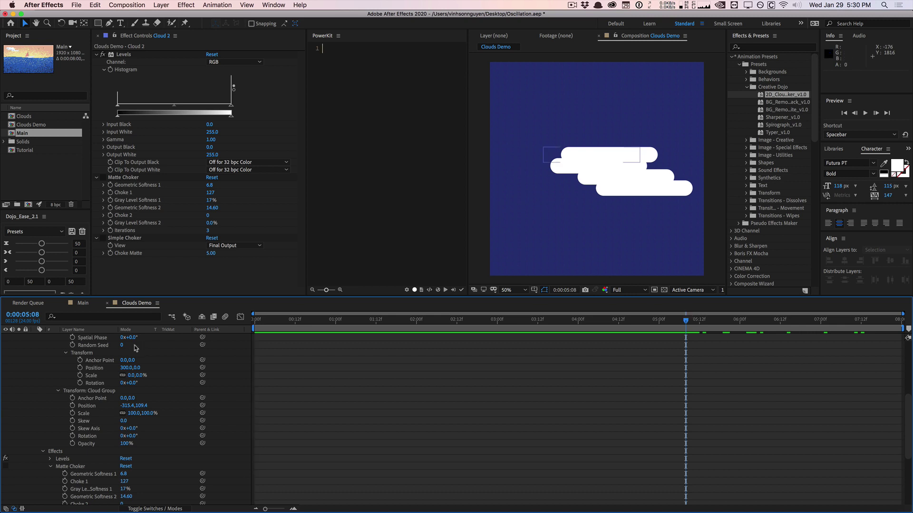
{"action": "scroll", "coordinate": [48, 373], "scroll_direction": "up", "scroll_amount": 10}
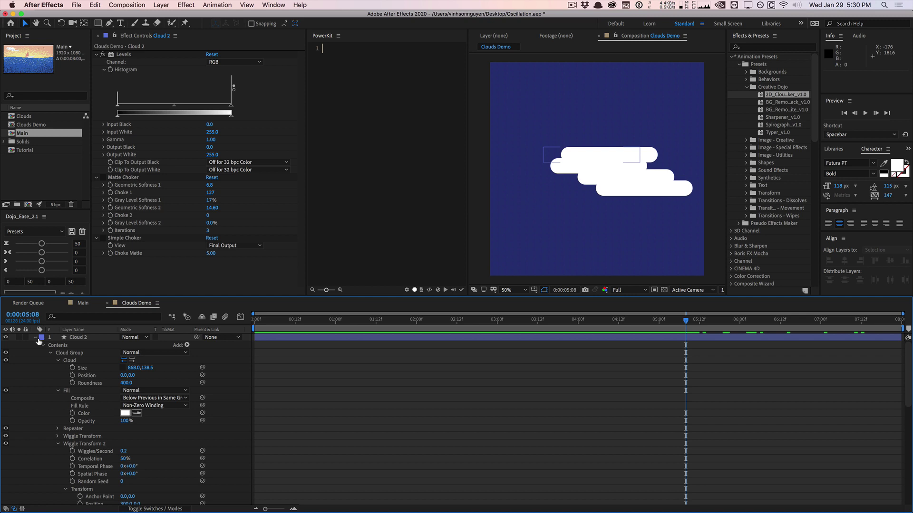
Step: Collapse Cloud 2 and set its Levels effect Channel to Alpha
{"action": "left_click", "coordinate": [34, 338]}
{"action": "left_click", "coordinate": [76, 339]}
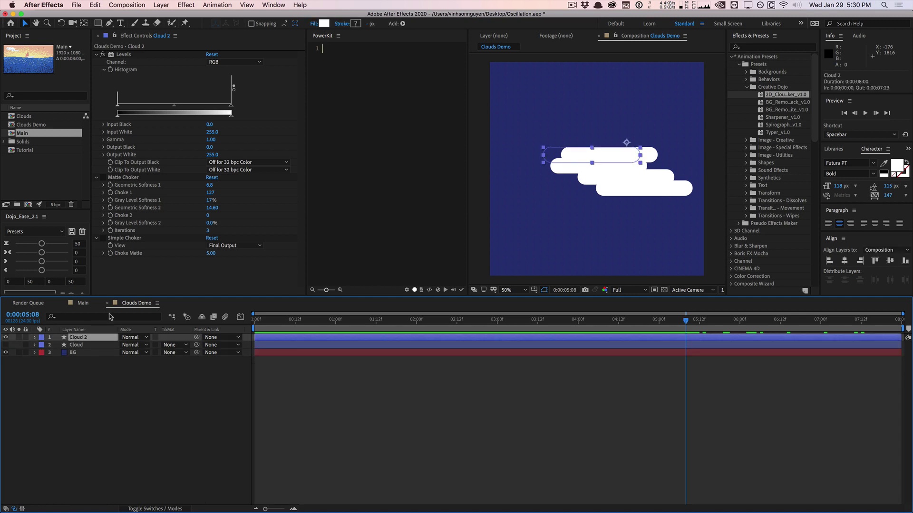
{"action": "left_click", "coordinate": [136, 55]}
{"action": "left_click", "coordinate": [235, 62]}
{"action": "left_click", "coordinate": [235, 105]}
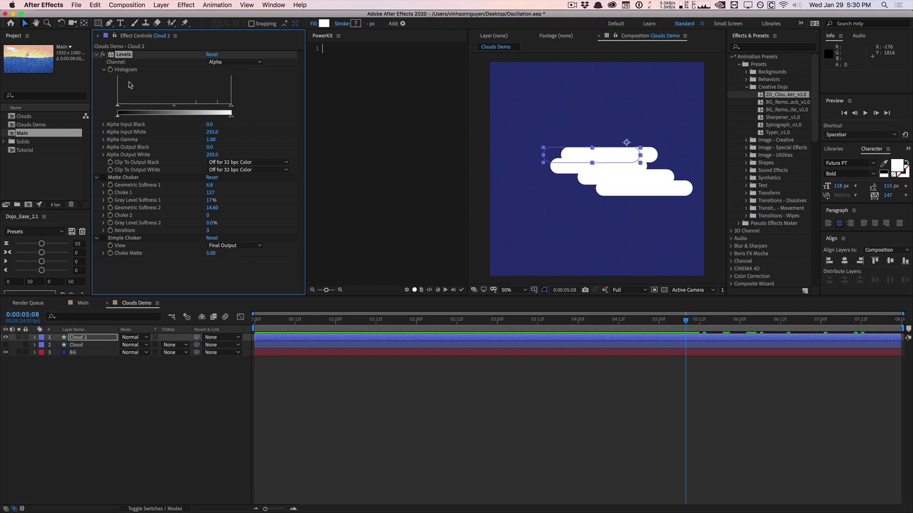
Step: Toggle Levels off, on and off to compare, then select the Matte Choker effect
{"action": "left_click", "coordinate": [103, 55]}
{"action": "left_click", "coordinate": [103, 56]}
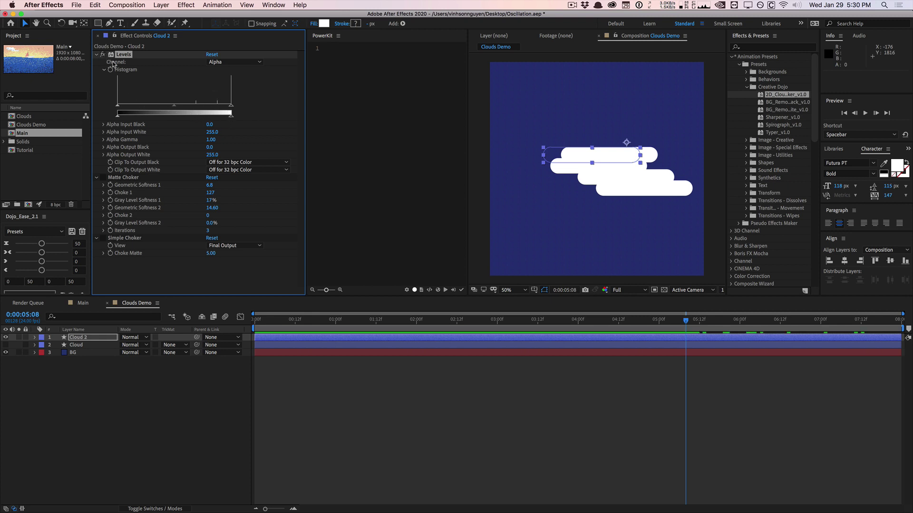
{"action": "left_click", "coordinate": [103, 56]}
{"action": "left_click", "coordinate": [135, 179]}
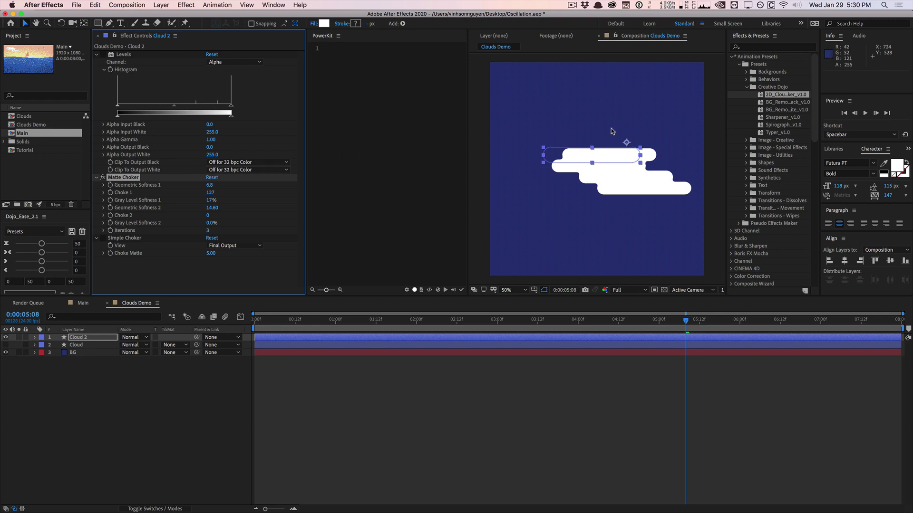
{"action": "left_click", "coordinate": [484, 195]}
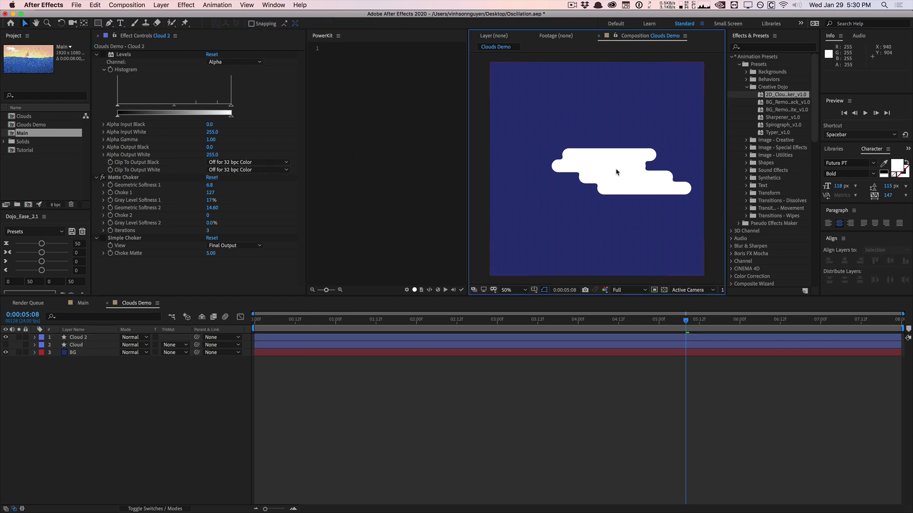
Step: Toggle Cloud 2's Matte Choker off and back on to compare the merged cloud bars
{"action": "left_click", "coordinate": [123, 177]}
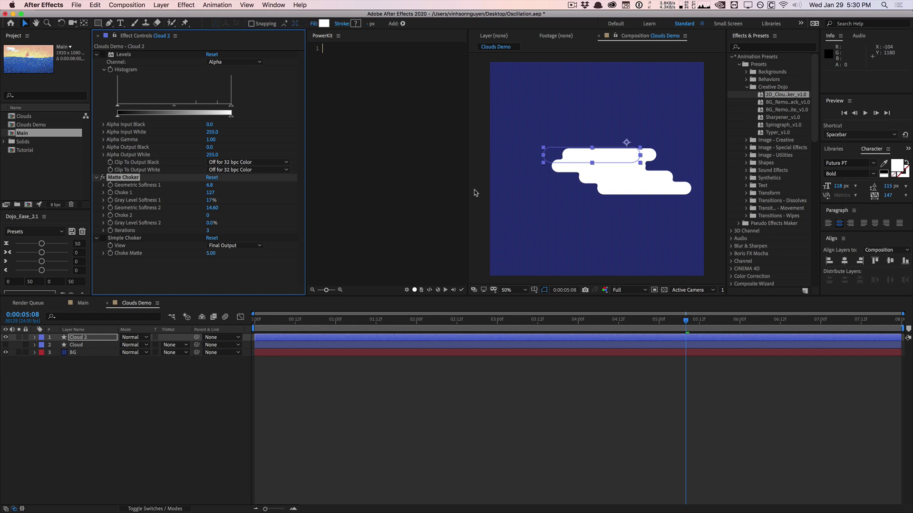
{"action": "left_click", "coordinate": [103, 178]}
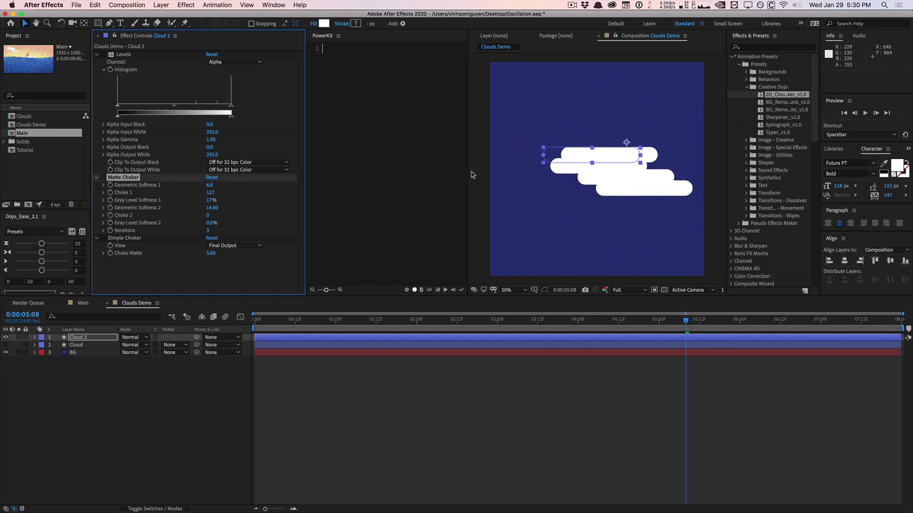
{"action": "left_click", "coordinate": [102, 178]}
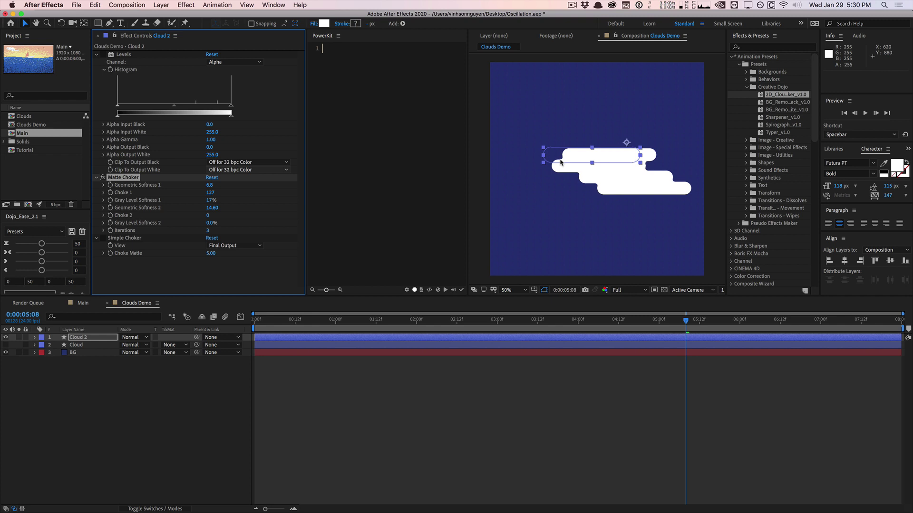
{"action": "left_click", "coordinate": [238, 195]}
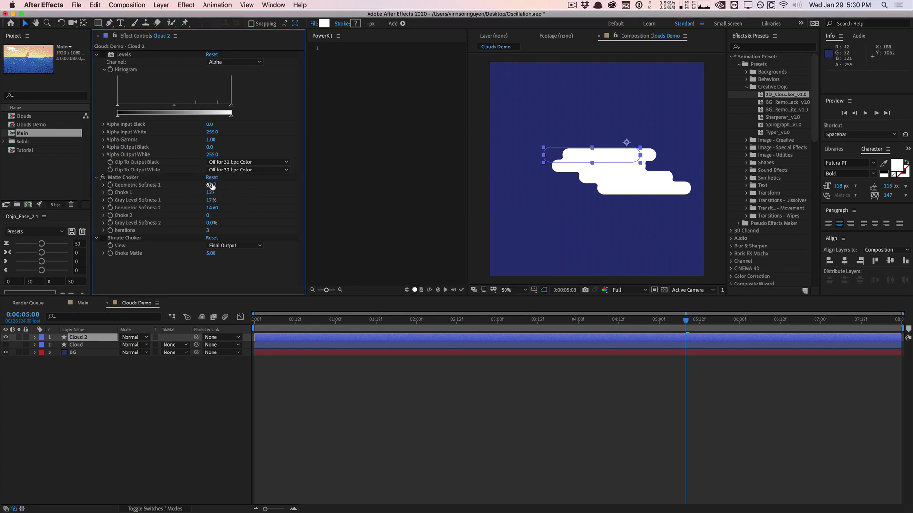
Step: Try Geometric Softness 1 values, reset it to 0, then raise it to about 17.6
{"action": "left_click_drag", "start_coordinate": [210, 185], "coordinate": [215, 185]}
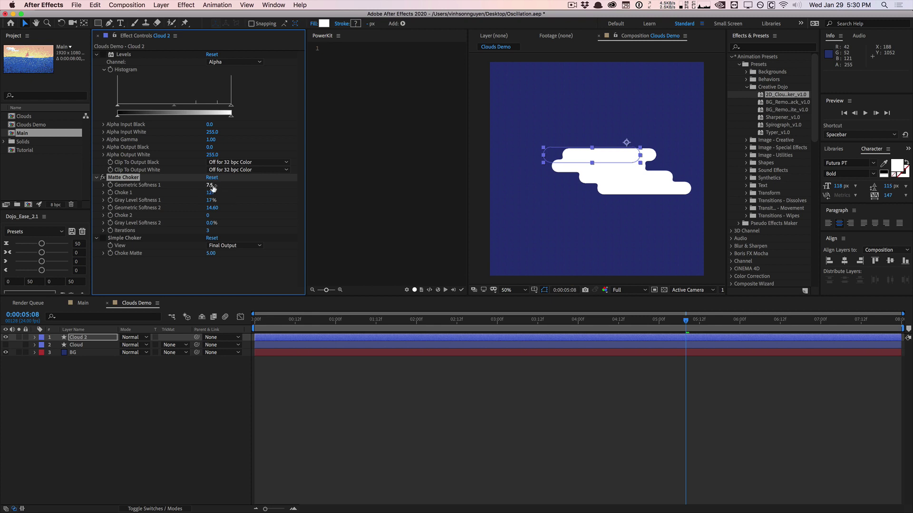
{"action": "left_click_drag", "start_coordinate": [217, 185], "coordinate": [253, 182]}
{"action": "left_click", "coordinate": [211, 185]}
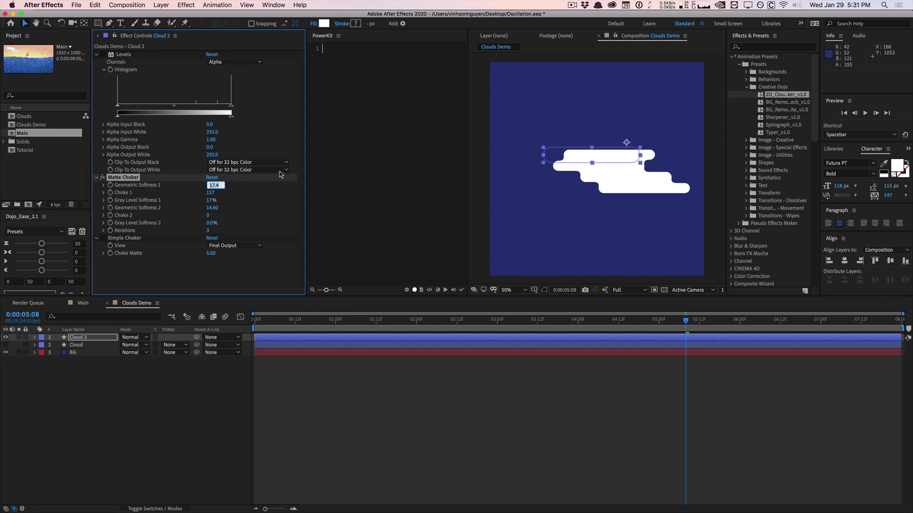
{"action": "type", "text": "0"}
{"action": "key", "text": "Return"}
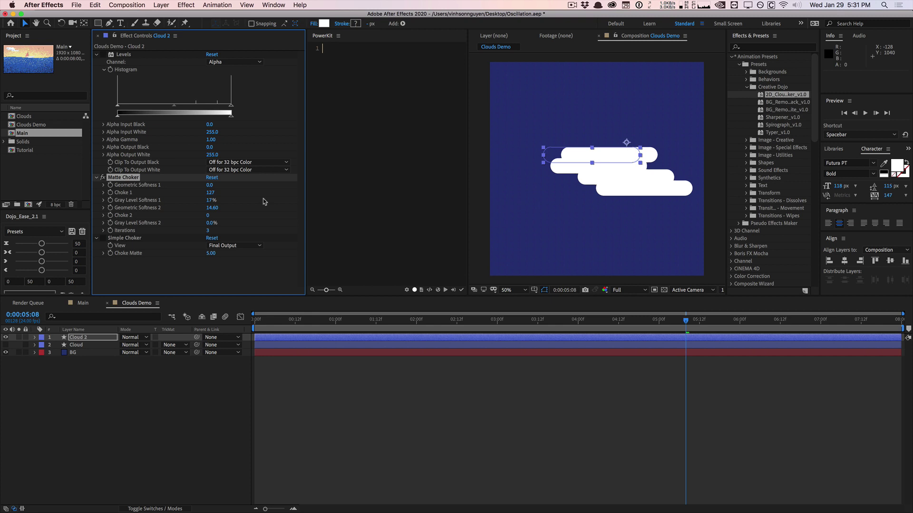
{"action": "left_click_drag", "start_coordinate": [209, 185], "coordinate": [279, 179]}
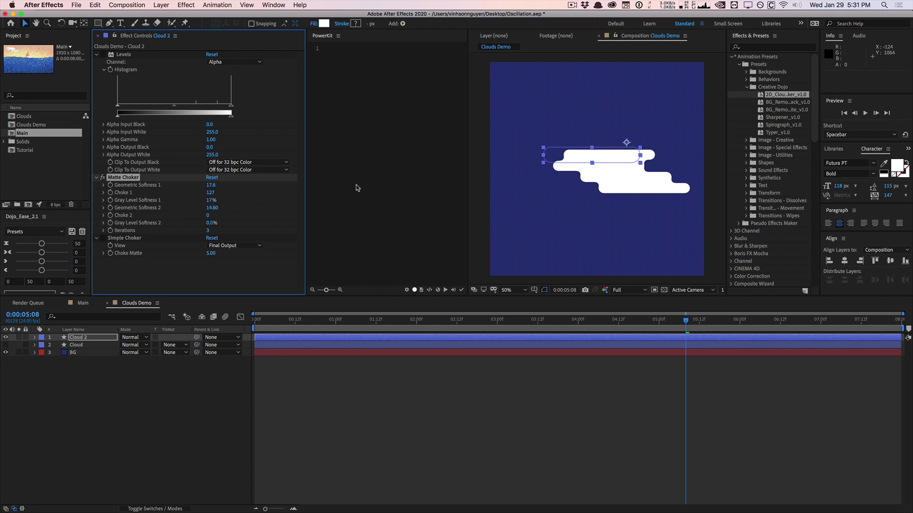
{"action": "left_click", "coordinate": [487, 175]}
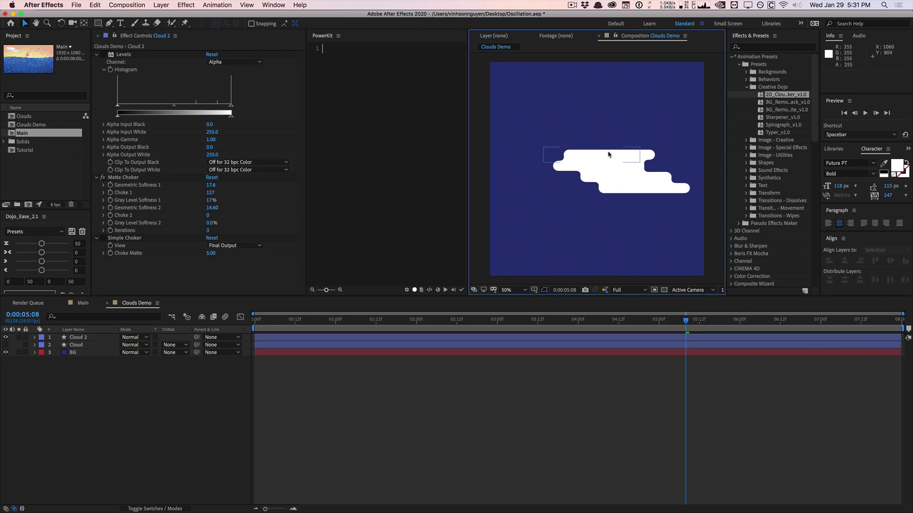
{"action": "key", "text": "period"}
{"action": "key", "text": "period"}
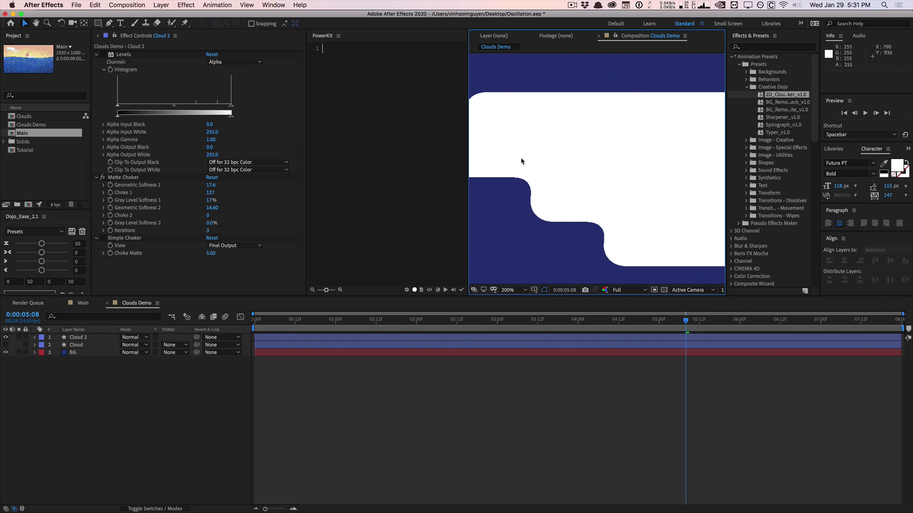
{"action": "key", "text": "comma"}
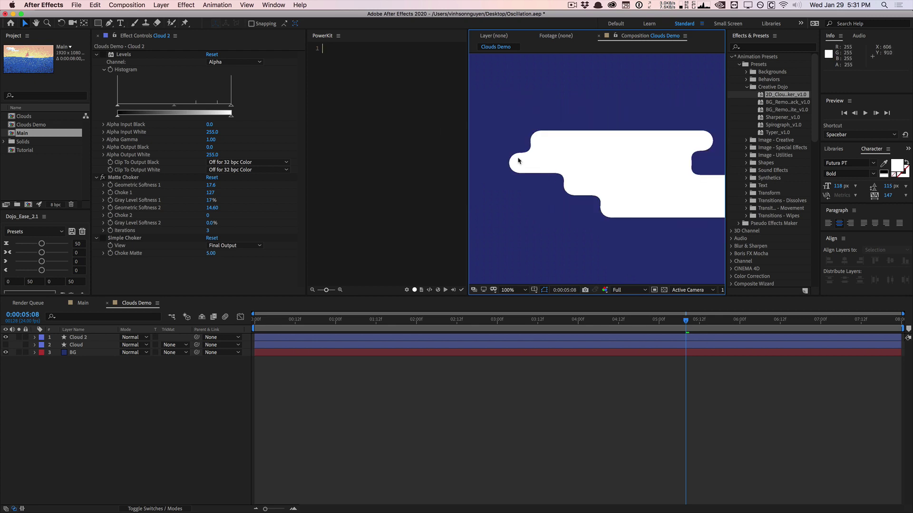
{"action": "left_click", "coordinate": [104, 241]}
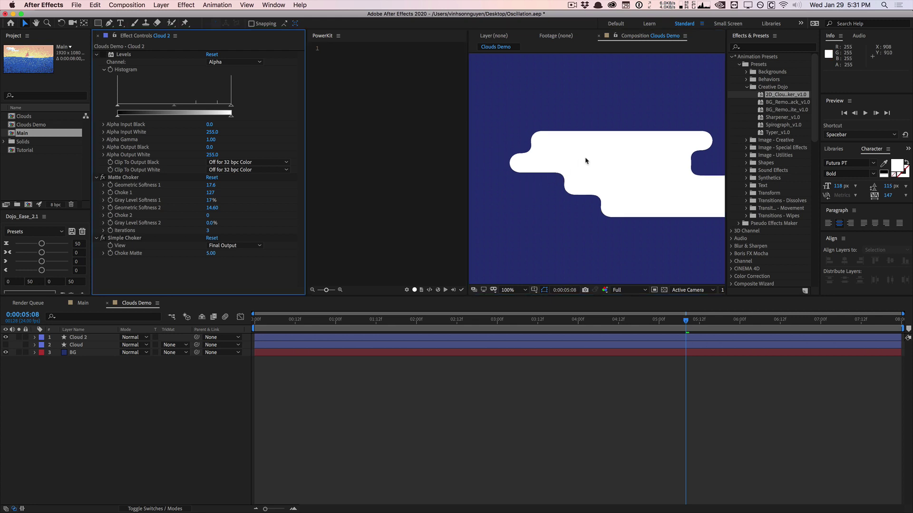
{"action": "key", "text": "period"}
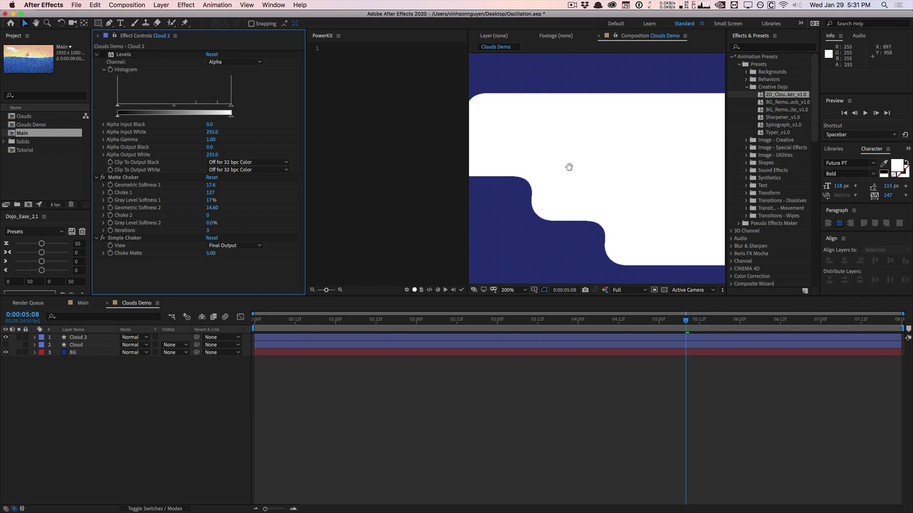
{"action": "key", "text": "h"}
{"action": "left_click_drag", "start_coordinate": [569, 165], "coordinate": [650, 168]}
{"action": "left_click_drag", "start_coordinate": [587, 138], "coordinate": [504, 187]}
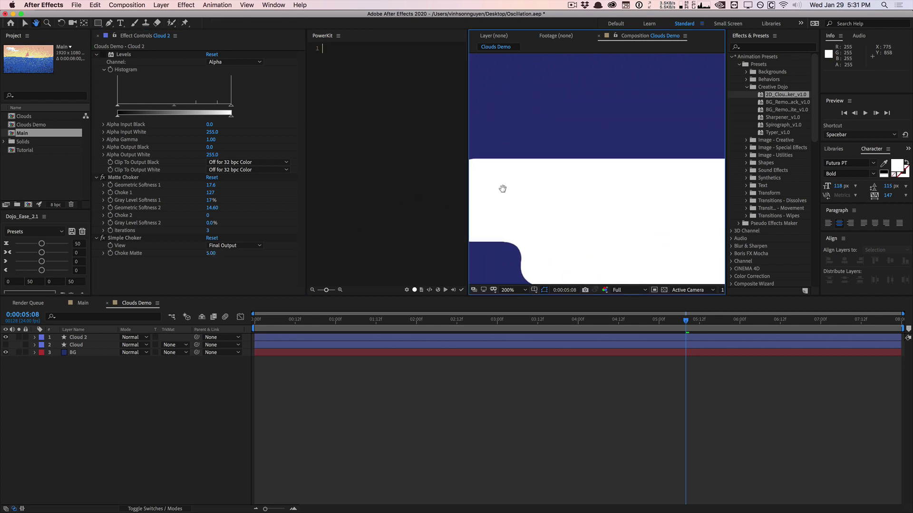
{"action": "left_click_drag", "start_coordinate": [626, 173], "coordinate": [709, 187]}
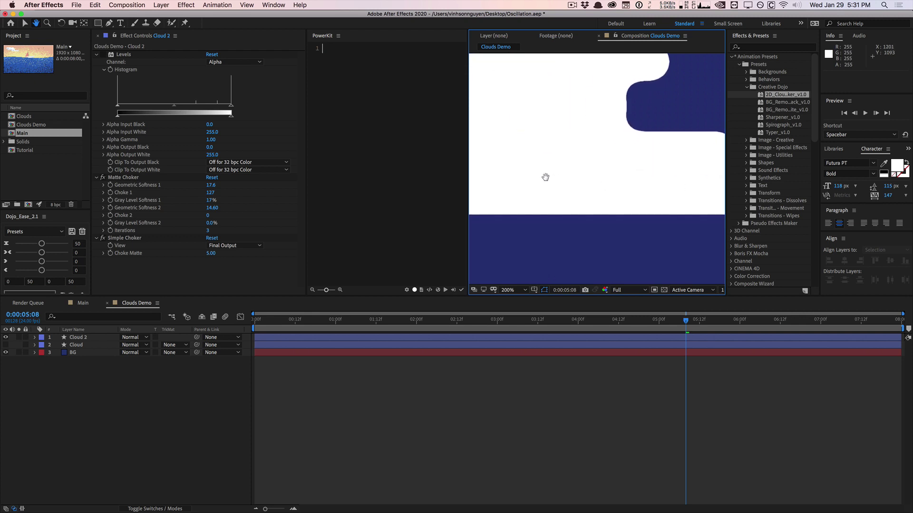
{"action": "scroll", "coordinate": [544, 178], "scroll_direction": "down", "scroll_amount": 4}
{"action": "key", "text": "v"}
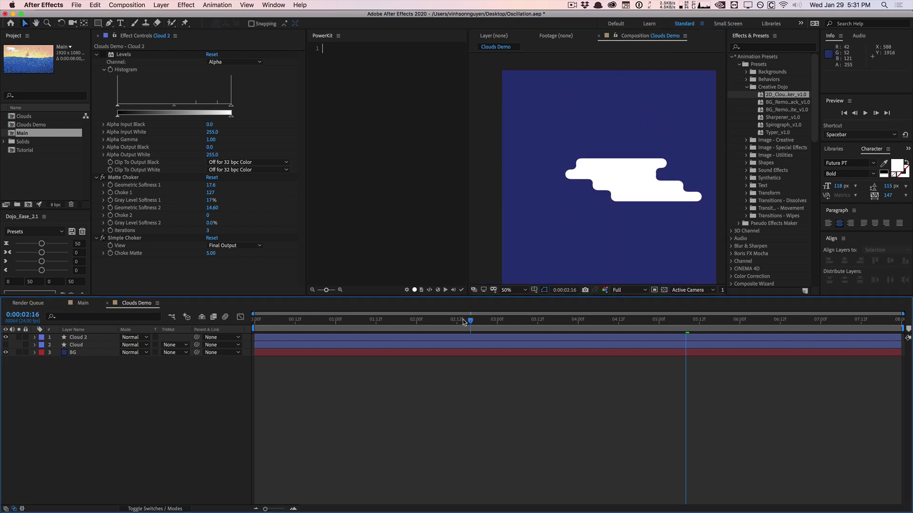
Step: Go back to about 0:00:01:08 and drag Cloud 2 slightly up and left
{"action": "left_click_drag", "start_coordinate": [468, 321], "coordinate": [662, 318]}
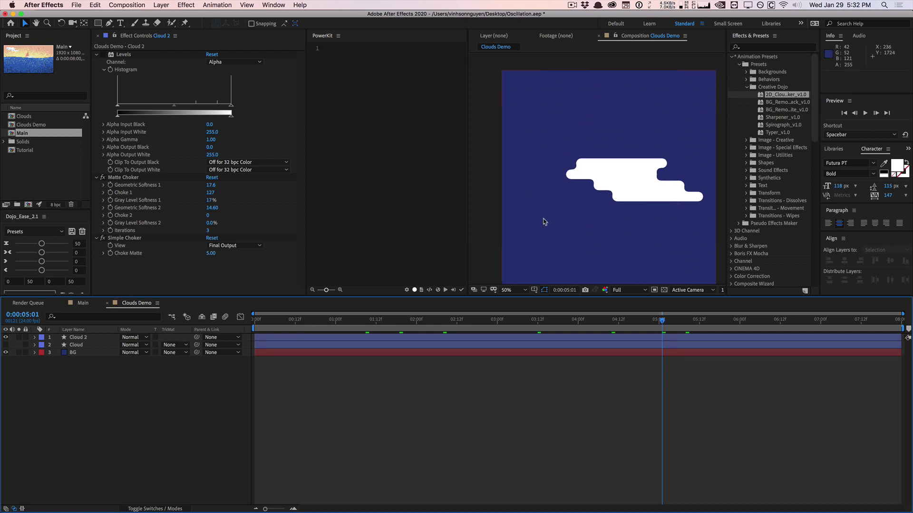
{"action": "left_click", "coordinate": [85, 337]}
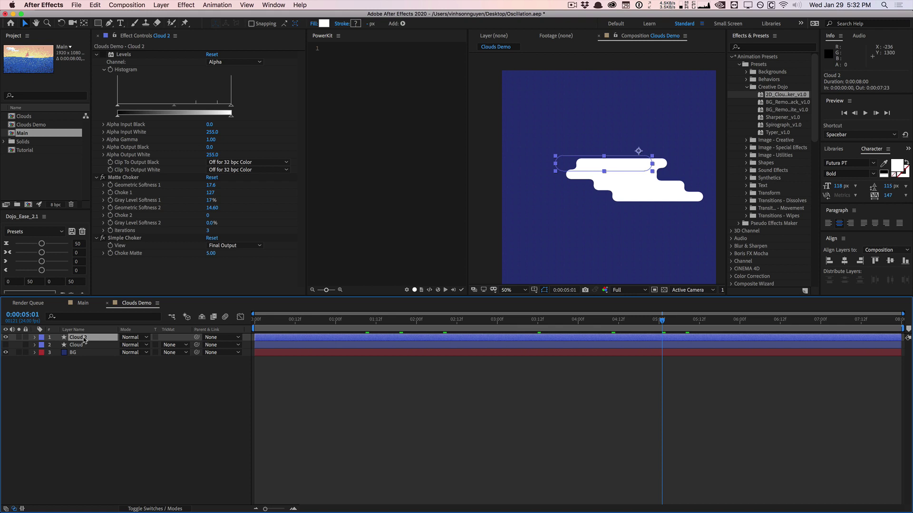
{"action": "key", "text": "Return"}
{"action": "left_click_drag", "start_coordinate": [612, 168], "coordinate": [596, 165]}
Step: Turn on the Title/Action Safe guides, then zoom to 100% and back out
{"action": "left_click", "coordinate": [535, 290]}
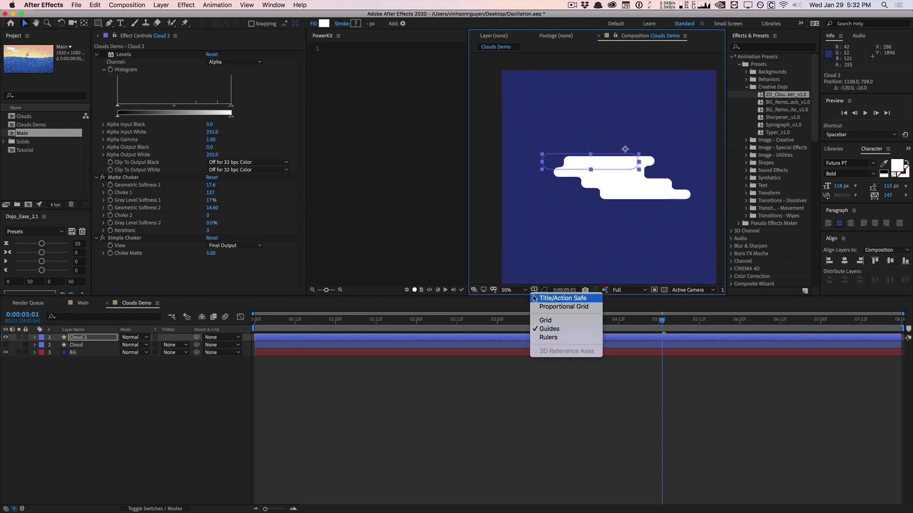
{"action": "left_click", "coordinate": [562, 298]}
{"action": "left_click", "coordinate": [489, 187]}
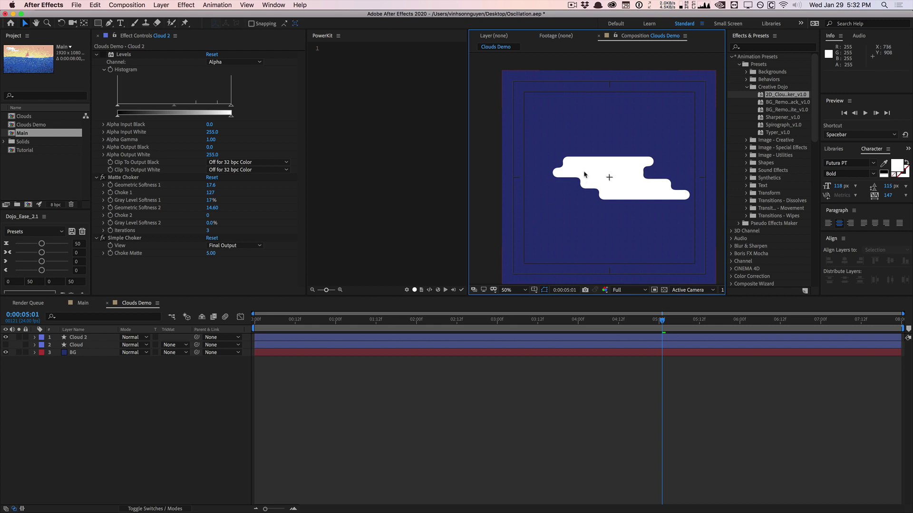
{"action": "key", "text": "period"}
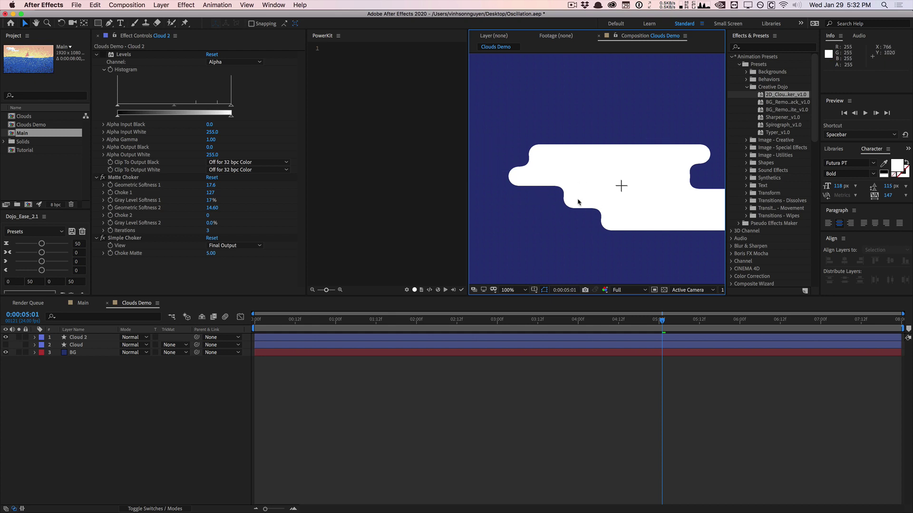
{"action": "key", "text": "comma"}
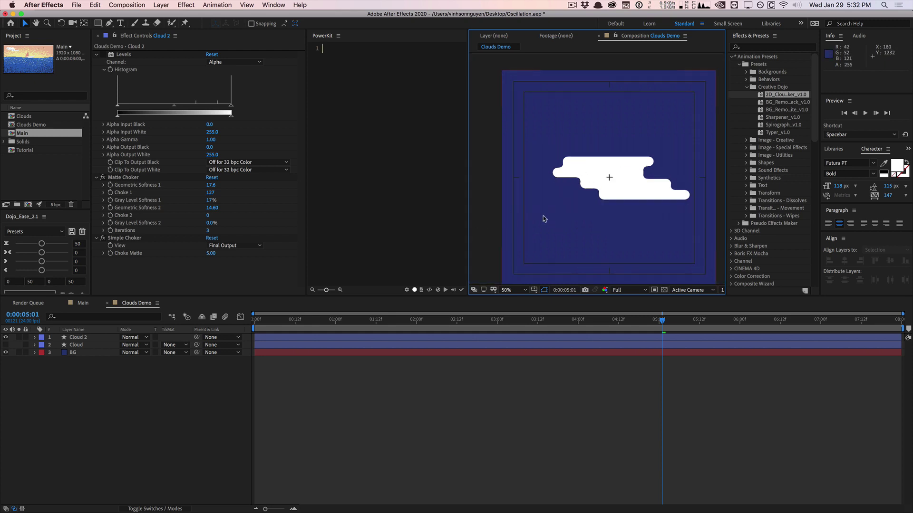
{"action": "left_click", "coordinate": [89, 346]}
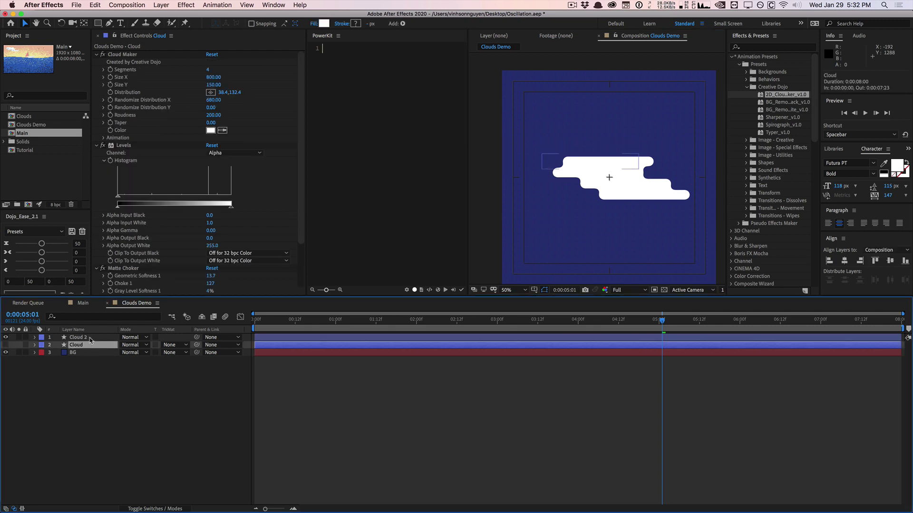
{"action": "left_click", "coordinate": [92, 338]}
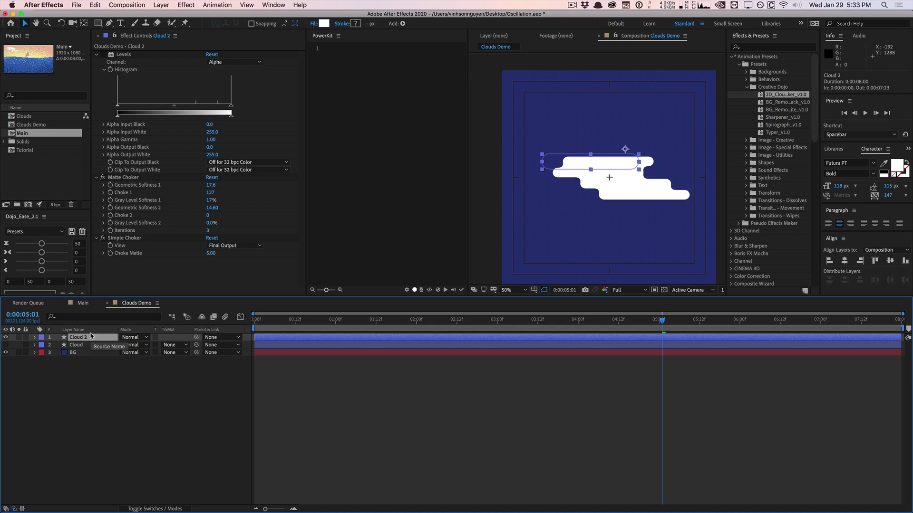
{"action": "left_click", "coordinate": [89, 345]}
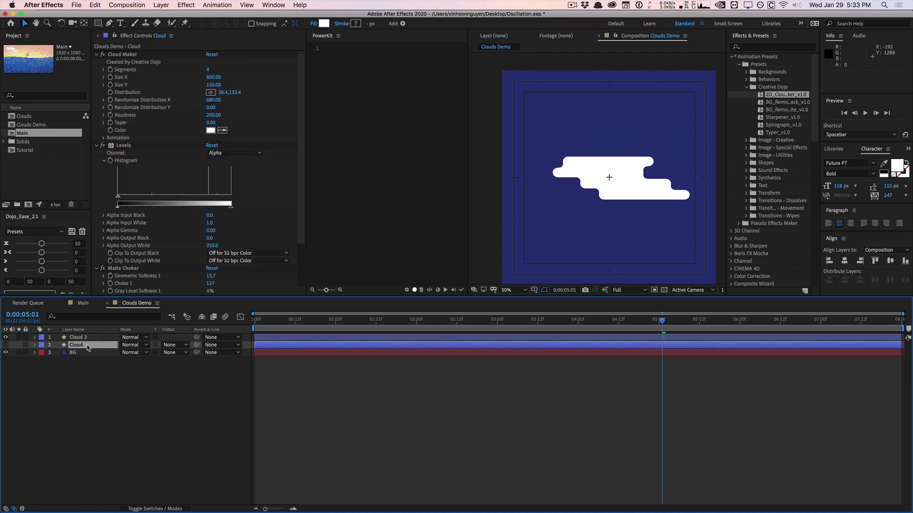
{"action": "scroll", "coordinate": [298, 219], "scroll_direction": "down", "scroll_amount": 3}
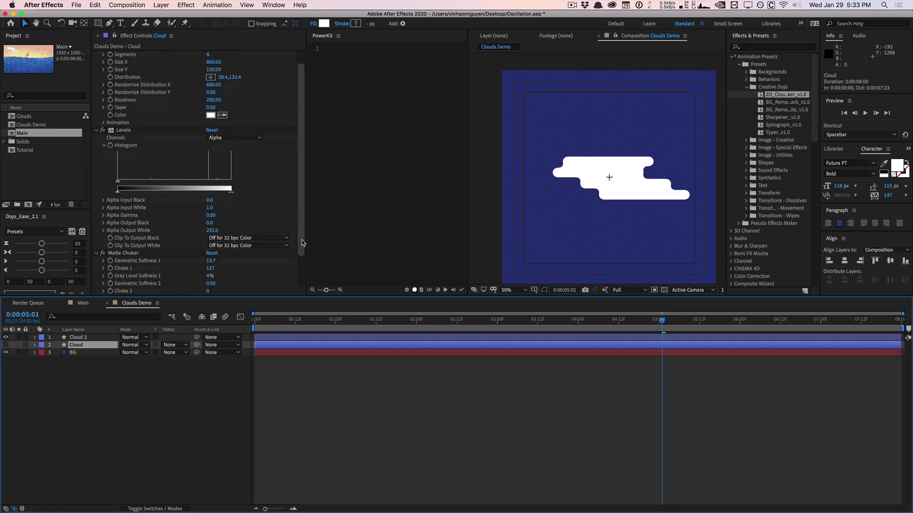
{"action": "scroll", "coordinate": [295, 200], "scroll_direction": "up", "scroll_amount": 3}
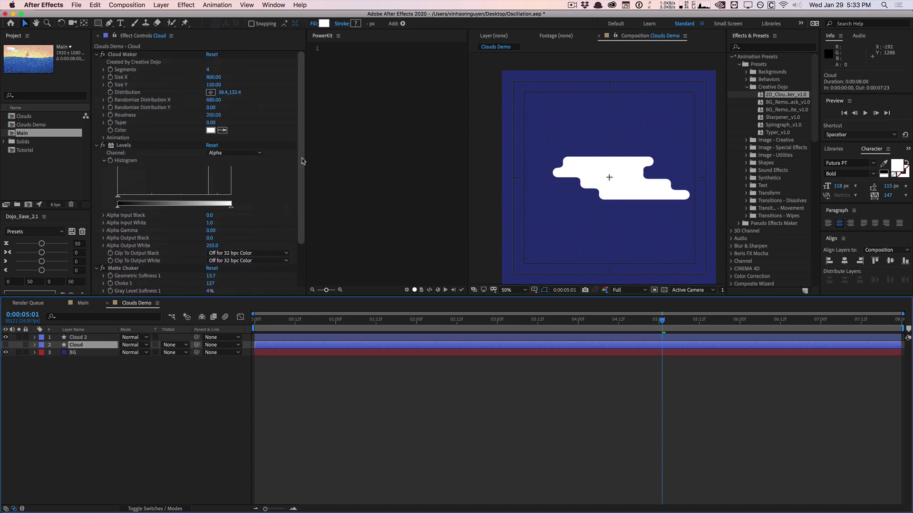
{"action": "left_click", "coordinate": [114, 372]}
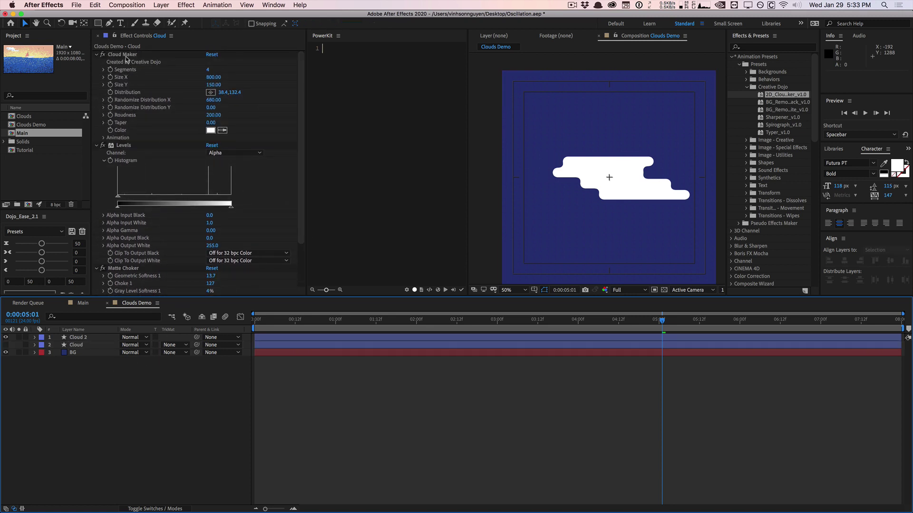
{"action": "left_click", "coordinate": [125, 55]}
{"action": "left_click", "coordinate": [105, 374]}
Step: Hide Cloud 2 and apply the Creative Dojo 2D Cloud Maker preset as Shape Layer 1
{"action": "left_click", "coordinate": [6, 337]}
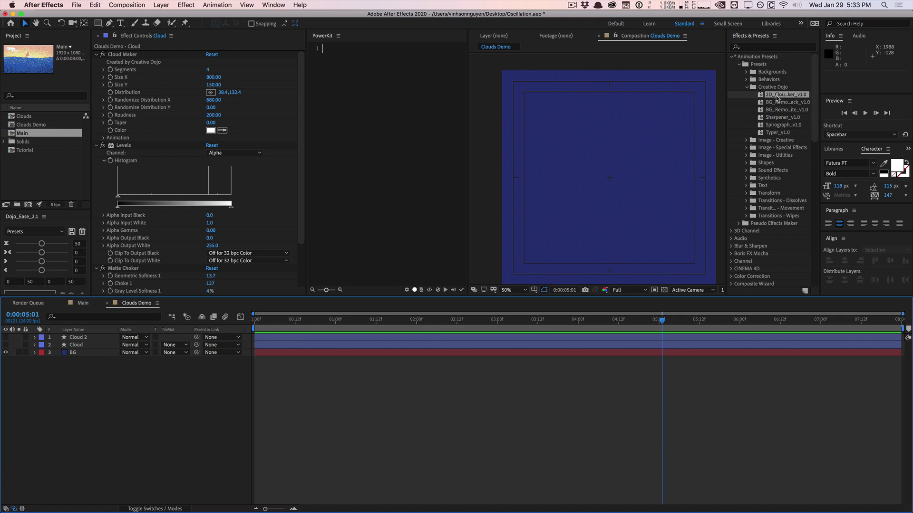
{"action": "left_click", "coordinate": [764, 50]}
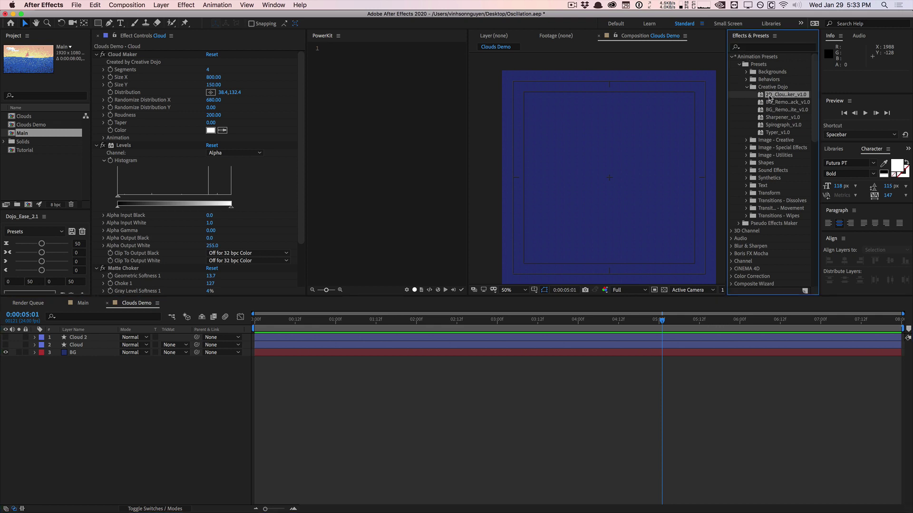
{"action": "double_click", "coordinate": [782, 94]}
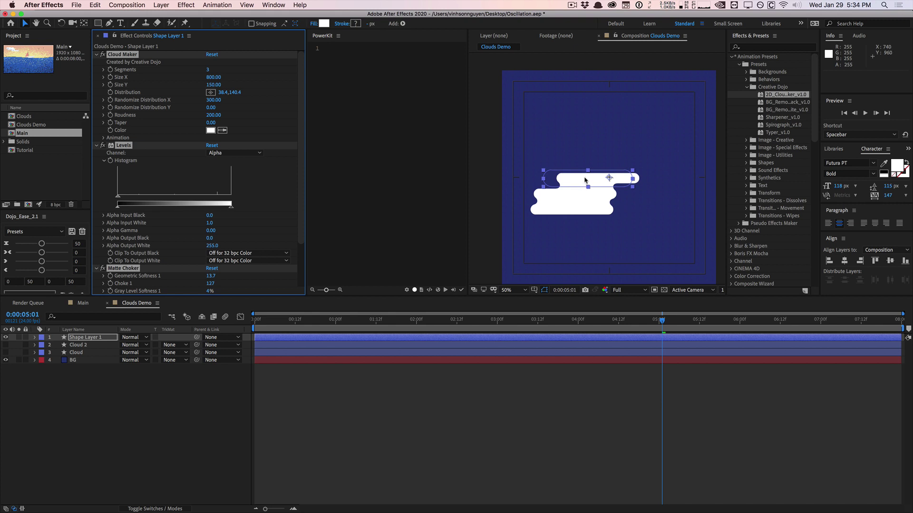
Step: Move the new cloud up and right and set Cloud Maker Segments to 4
{"action": "left_click_drag", "start_coordinate": [583, 184], "coordinate": [604, 162]}
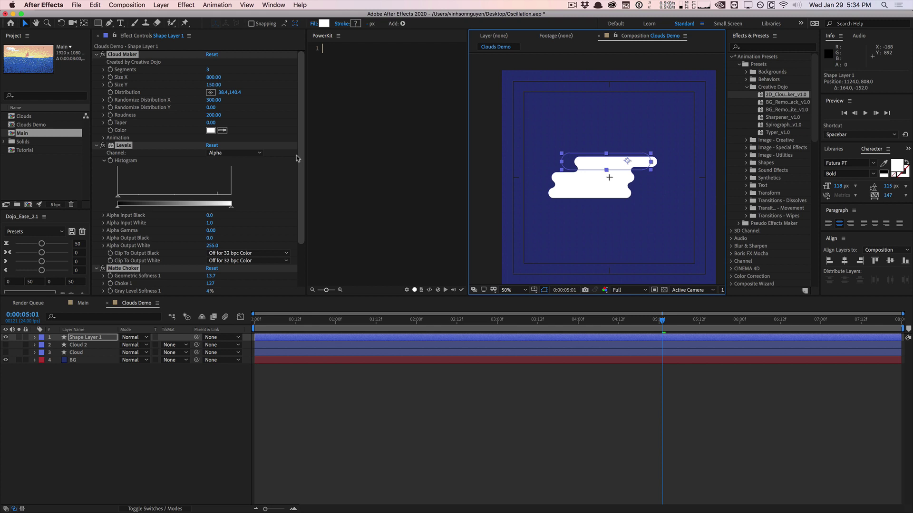
{"action": "left_click", "coordinate": [246, 80]}
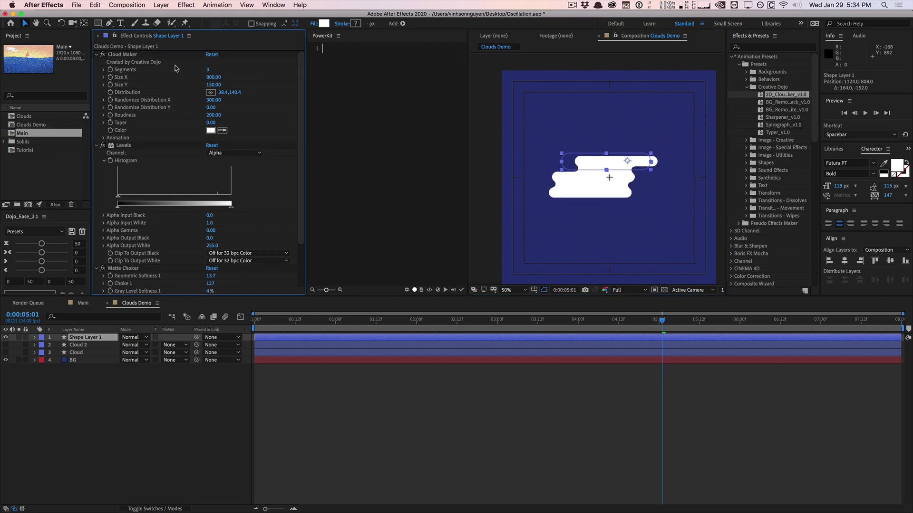
{"action": "left_click", "coordinate": [208, 70]}
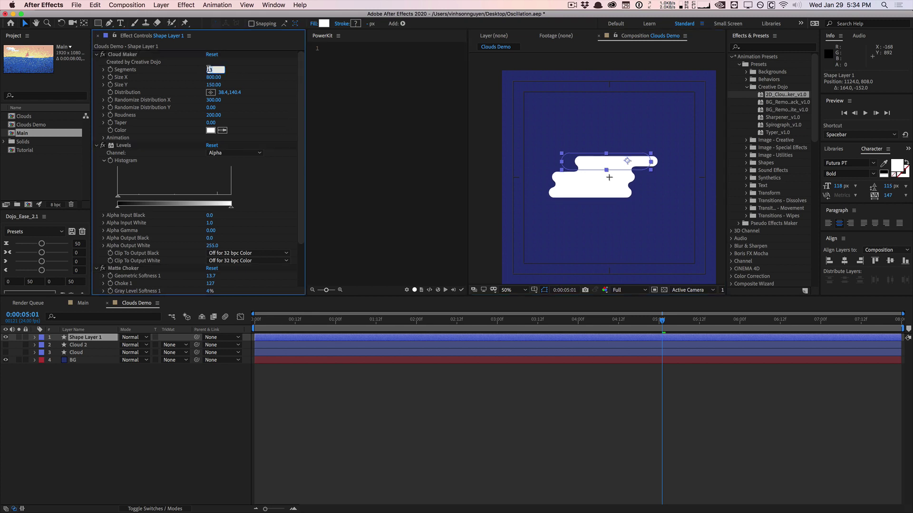
{"action": "type", "text": "4"}
{"action": "left_click", "coordinate": [274, 55]}
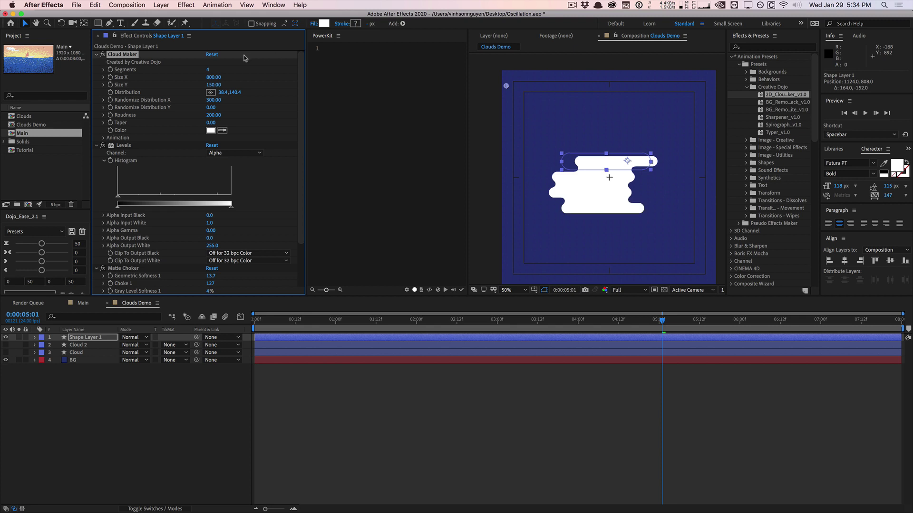
Step: Widen Size X to 840, adjust Size Y, lower Distribution Y and set Randomize Distribution X to 510
{"action": "mouse_move", "coordinate": [213, 77]}
{"action": "left_mouse_down"}
{"action": "mouse_move", "coordinate": [235, 75]}
{"action": "mouse_move", "coordinate": [220, 77]}
{"action": "left_mouse_up"}
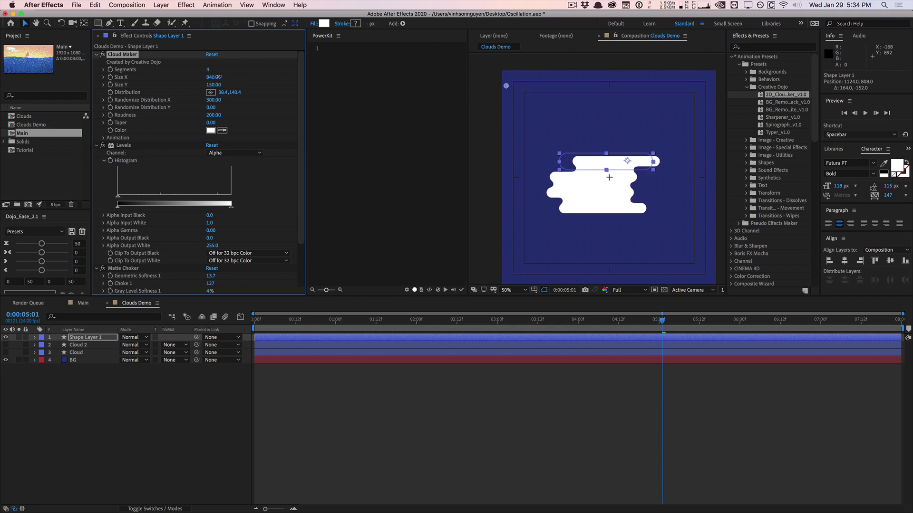
{"action": "left_click", "coordinate": [214, 85]}
{"action": "type", "text": "50"}
{"action": "key", "text": "Return"}
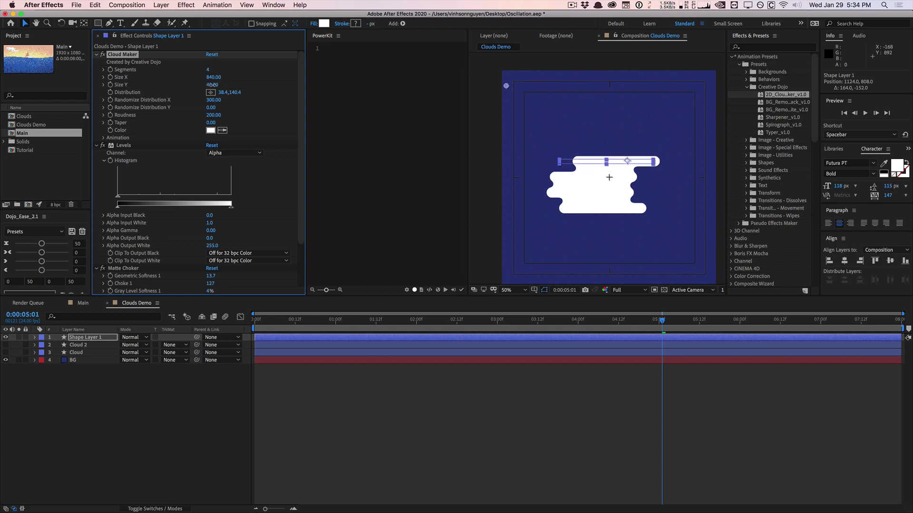
{"action": "left_click_drag", "start_coordinate": [213, 85], "coordinate": [215, 84]}
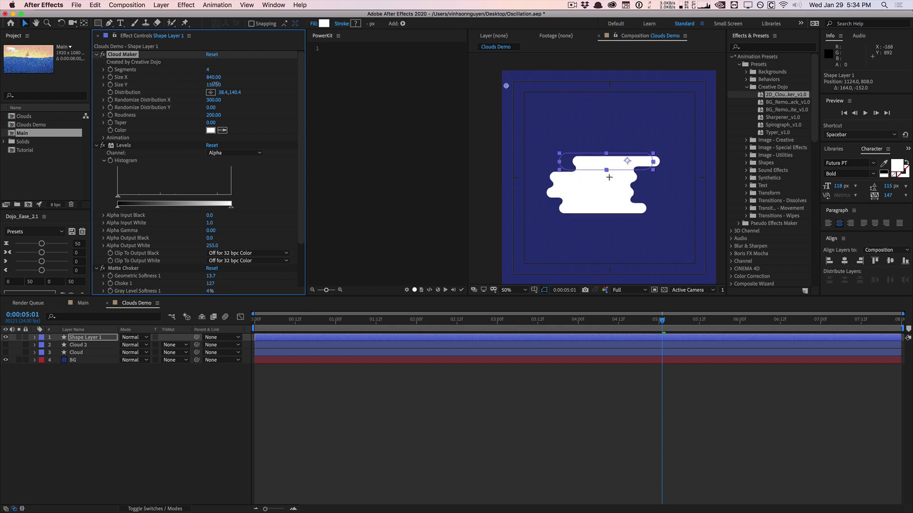
{"action": "left_click", "coordinate": [214, 84]}
{"action": "left_click_drag", "start_coordinate": [235, 92], "coordinate": [226, 93]}
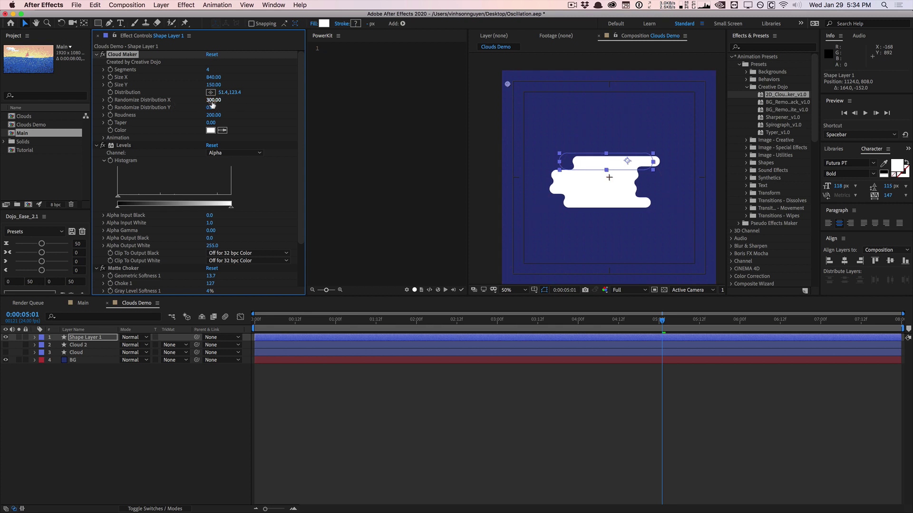
{"action": "left_click_drag", "start_coordinate": [219, 101], "coordinate": [222, 100]}
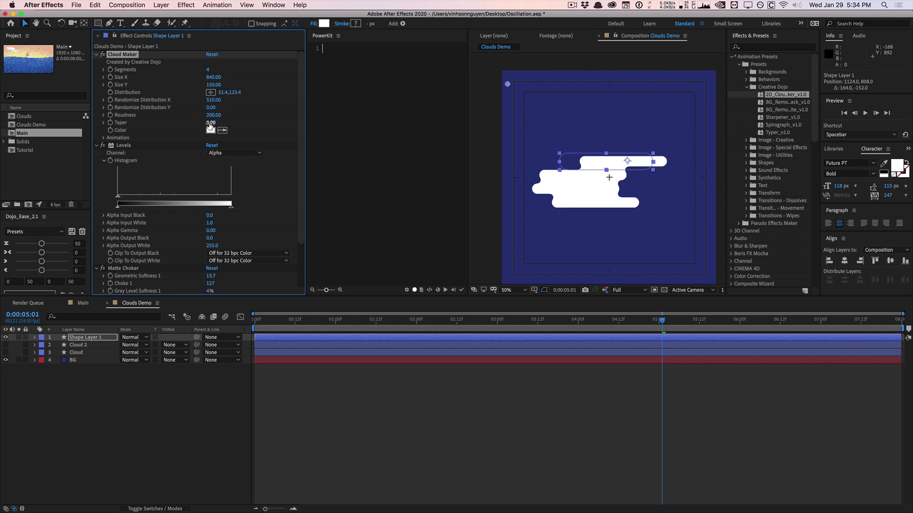
Step: Try a -18 taper, 8 segments and a lower Distribution Y on the new cloud
{"action": "mouse_move", "coordinate": [210, 125]}
{"action": "left_mouse_down"}
{"action": "mouse_move", "coordinate": [200, 123]}
{"action": "mouse_move", "coordinate": [212, 122]}
{"action": "left_mouse_up"}
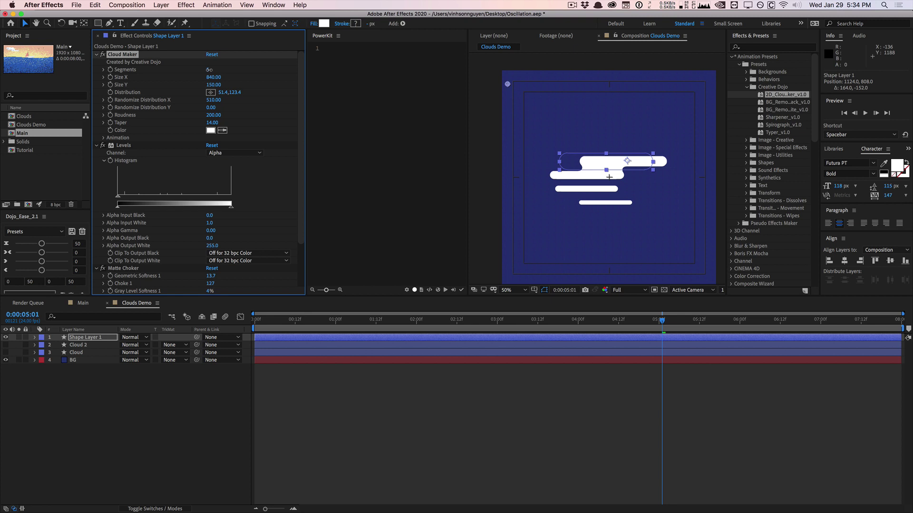
{"action": "left_click_drag", "start_coordinate": [213, 69], "coordinate": [218, 69]}
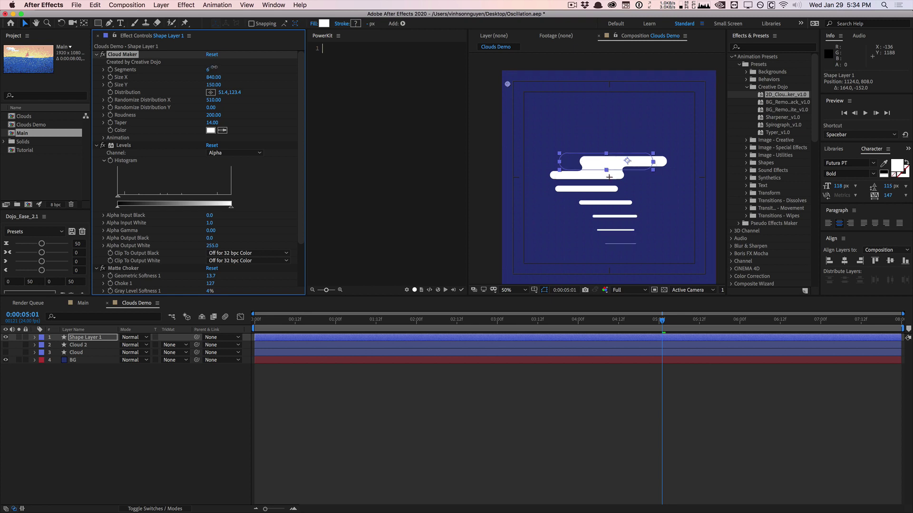
{"action": "left_click", "coordinate": [211, 70]}
{"action": "type", "text": "8"}
{"action": "key", "text": "Return"}
{"action": "left_click_drag", "start_coordinate": [234, 93], "coordinate": [205, 95]}
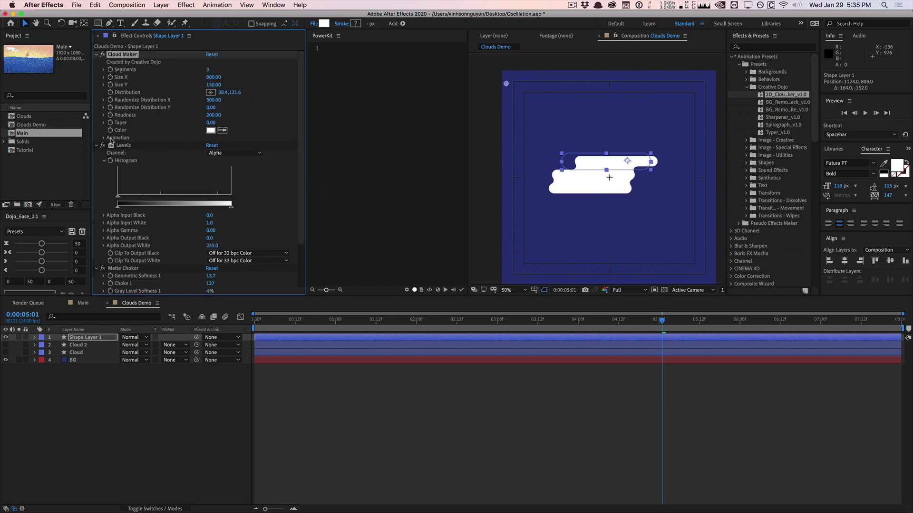
{"action": "left_click", "coordinate": [104, 138]}
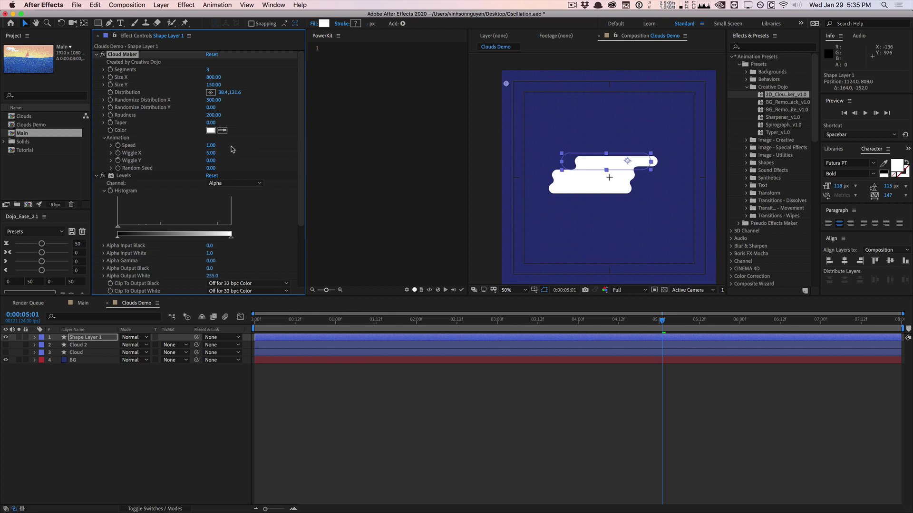
{"action": "left_click", "coordinate": [208, 153]}
{"action": "left_click", "coordinate": [330, 320]}
{"action": "left_click_drag", "start_coordinate": [330, 320], "coordinate": [640, 301]}
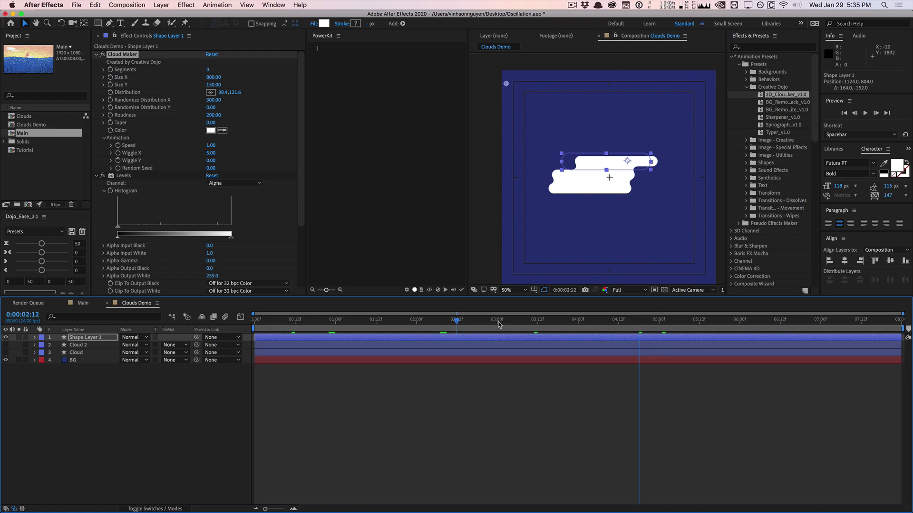
{"action": "left_click", "coordinate": [571, 319]}
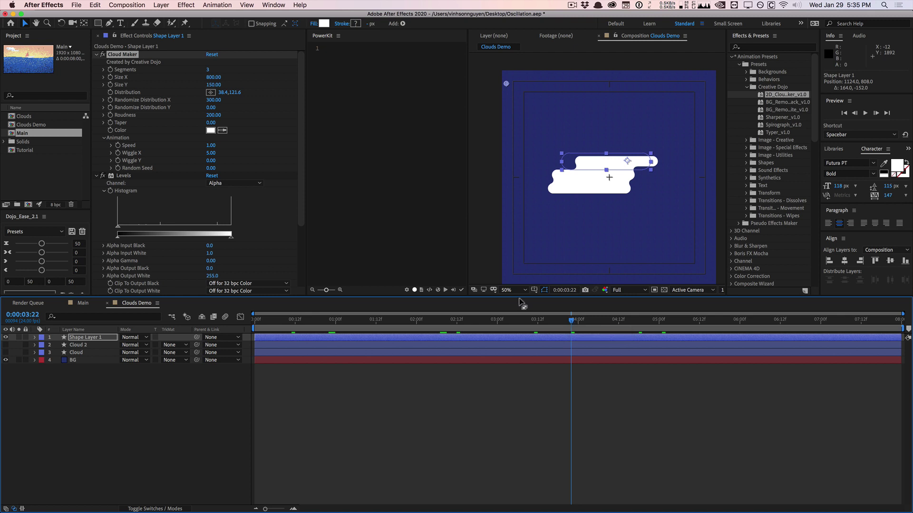
{"action": "left_click", "coordinate": [104, 138]}
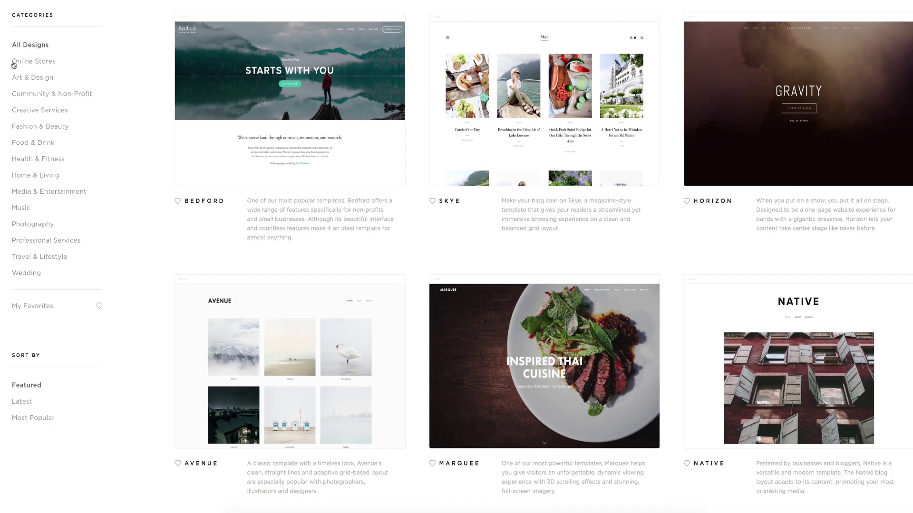
Step: View the Online Stores templates, then the Art & Design templates, and scroll through them
{"action": "left_click", "coordinate": [14, 65]}
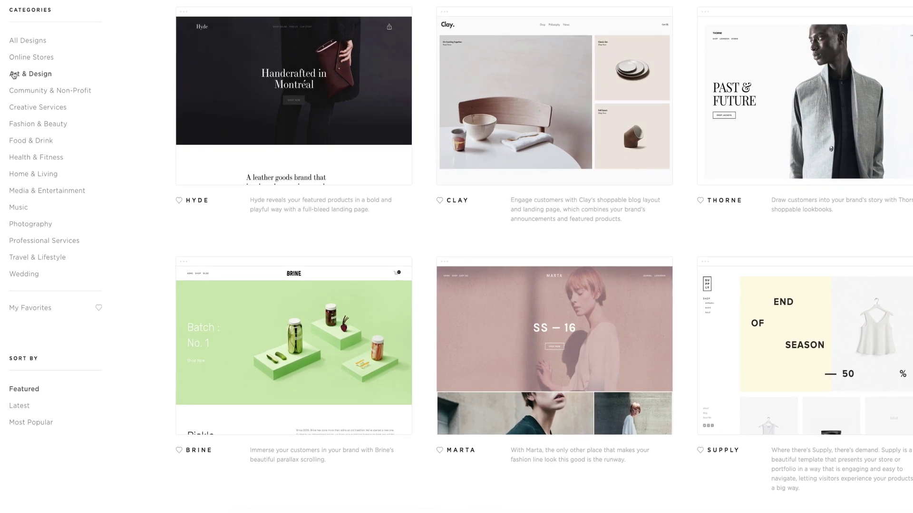
{"action": "left_click", "coordinate": [14, 74]}
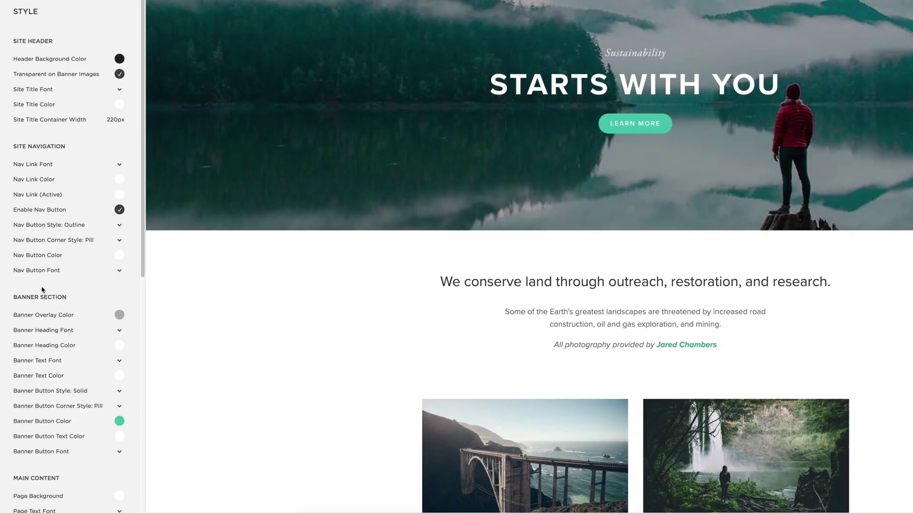
{"action": "scroll", "coordinate": [42, 290], "scroll_direction": "down", "scroll_amount": 3}
{"action": "left_click", "coordinate": [119, 270]}
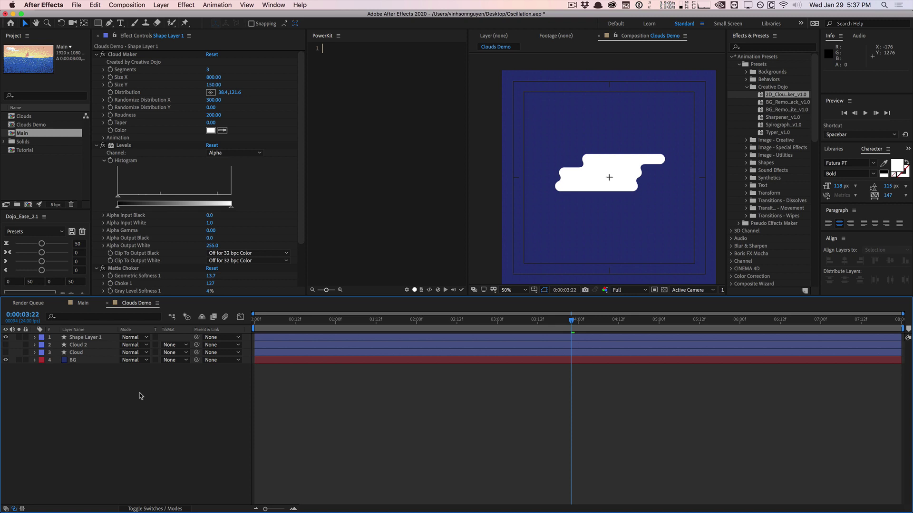
Step: Duplicate Shape Layer 1's Cloud Group, then undo moving Cloud Group 2 higher
{"action": "left_click", "coordinate": [35, 337]}
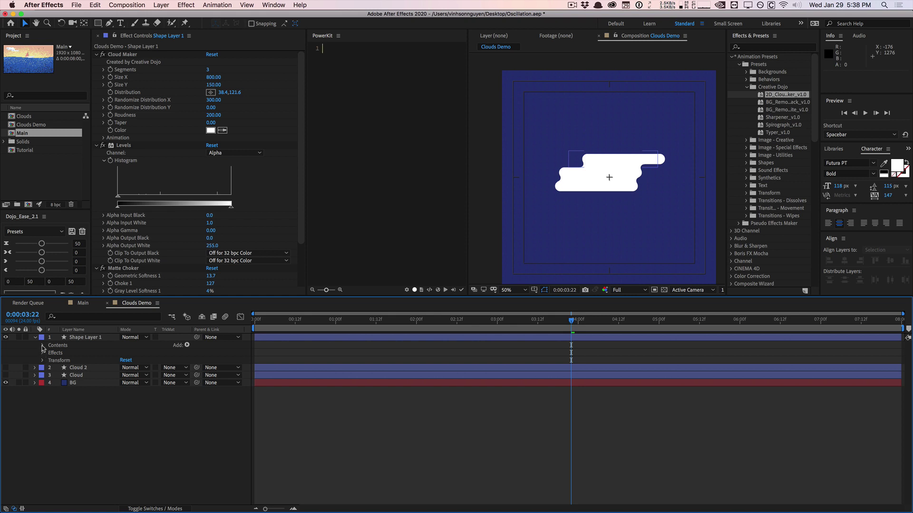
{"action": "left_click", "coordinate": [43, 346]}
{"action": "left_click", "coordinate": [53, 355]}
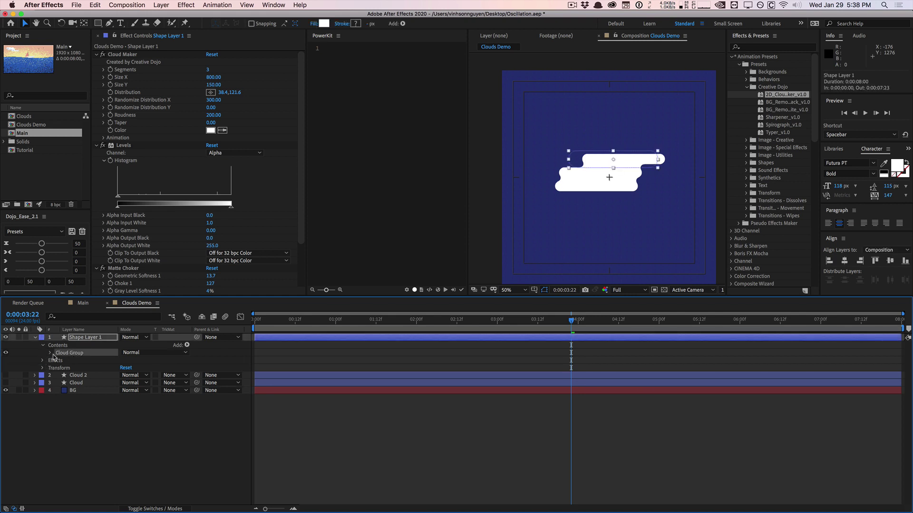
{"action": "left_click", "coordinate": [50, 354]}
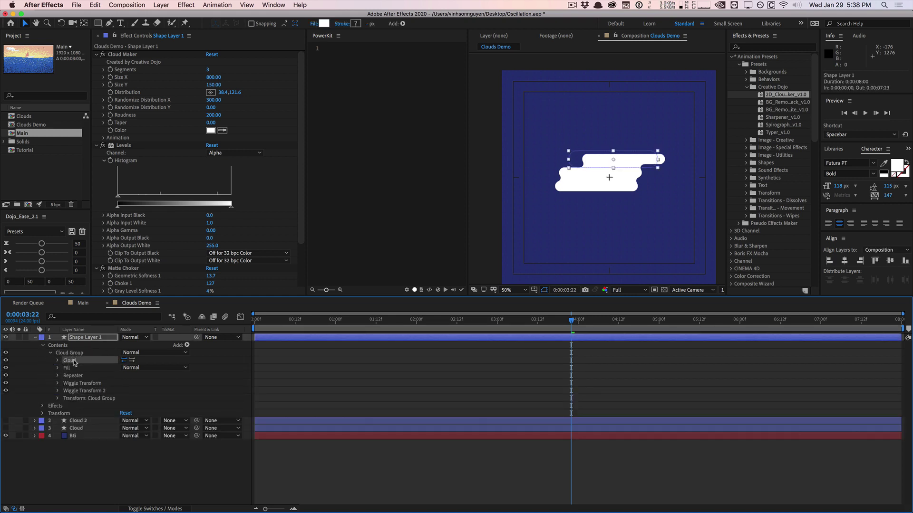
{"action": "key", "text": "super+d"}
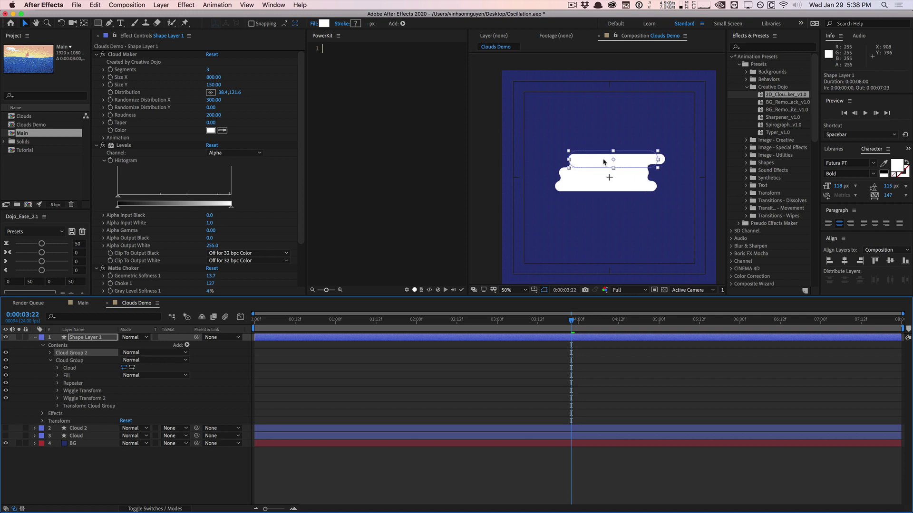
{"action": "left_click_drag", "start_coordinate": [604, 162], "coordinate": [621, 105]}
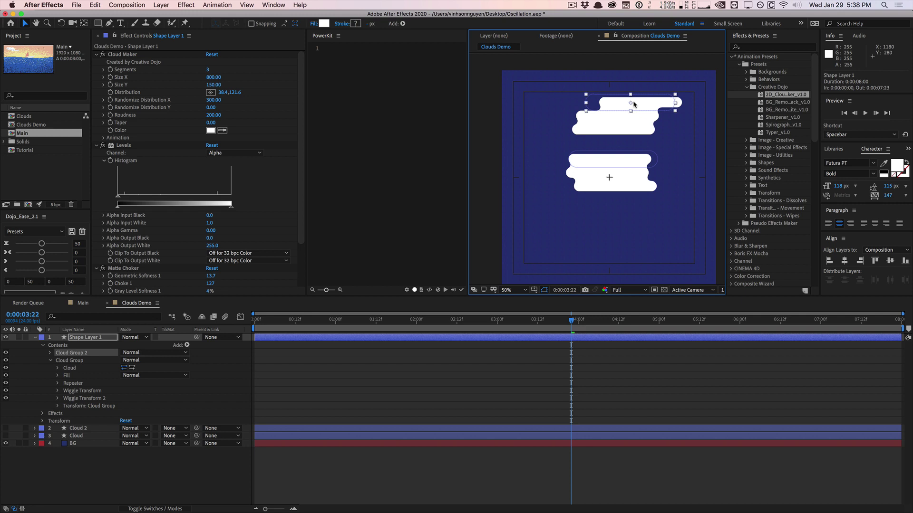
{"action": "key", "text": "super+z"}
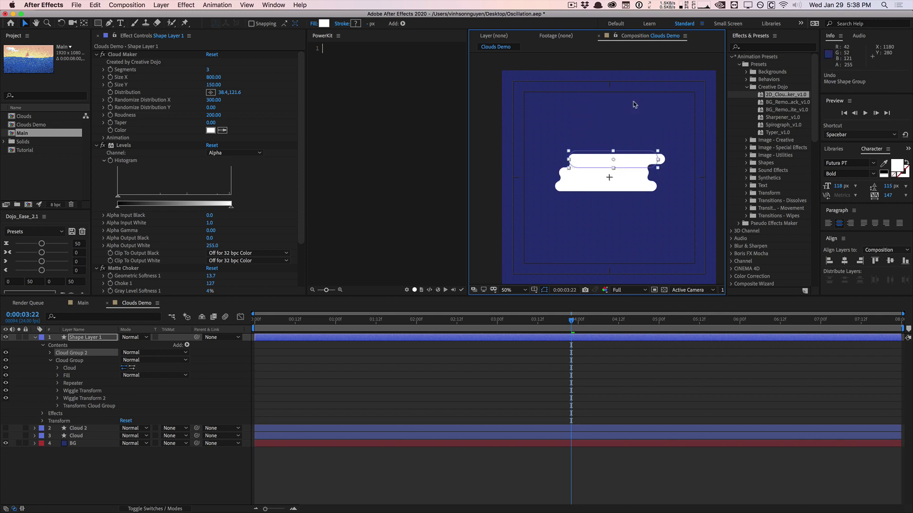